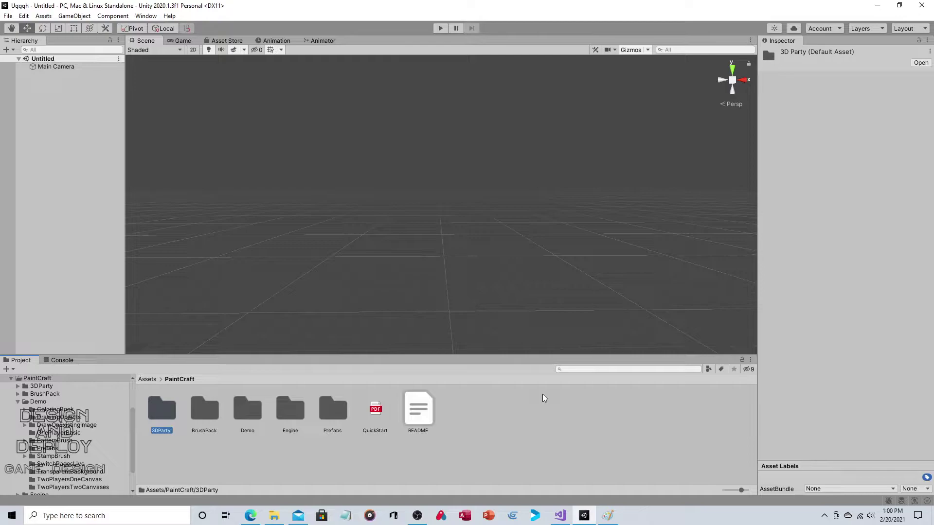
- Go into the Demo > StampBrush folder and open the StampBrush Demo scene
{"action": "left_click", "coordinate": [251, 408]}
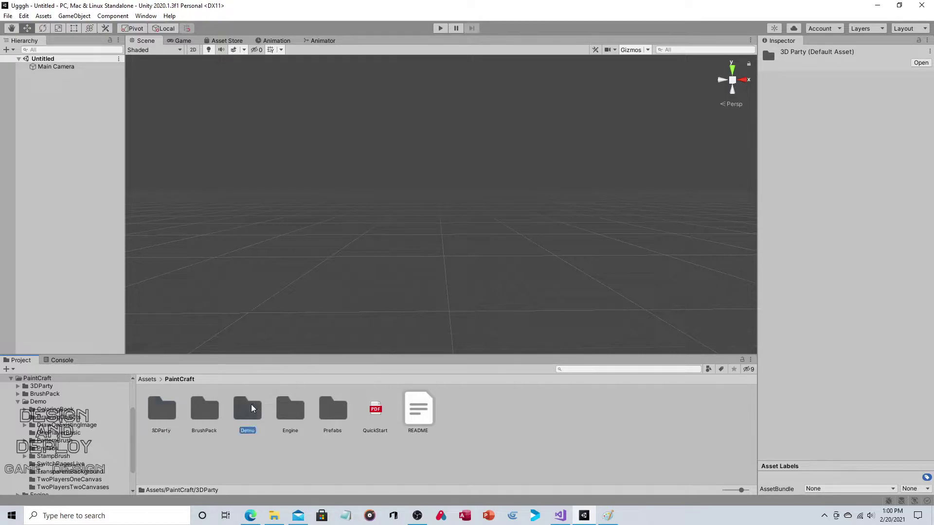
{"action": "double_click", "coordinate": [252, 408]}
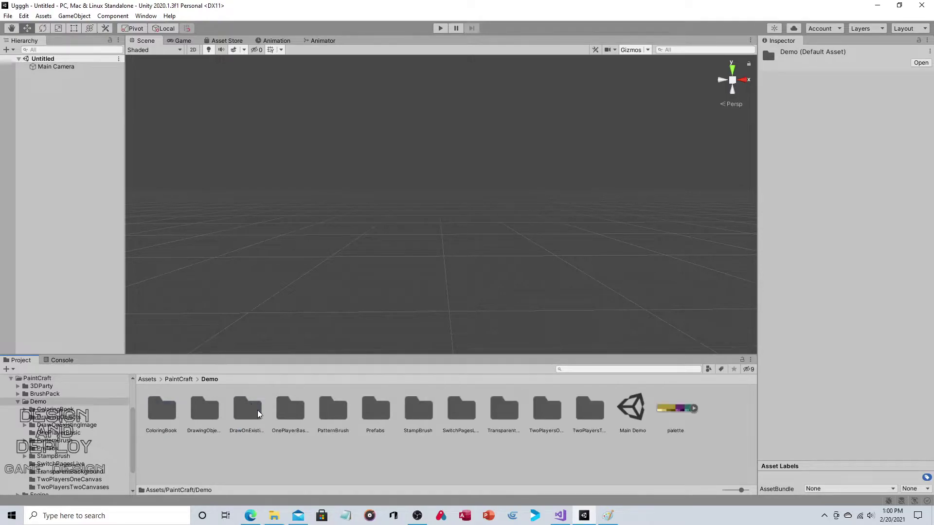
{"action": "double_click", "coordinate": [417, 409]}
{"action": "double_click", "coordinate": [204, 411]}
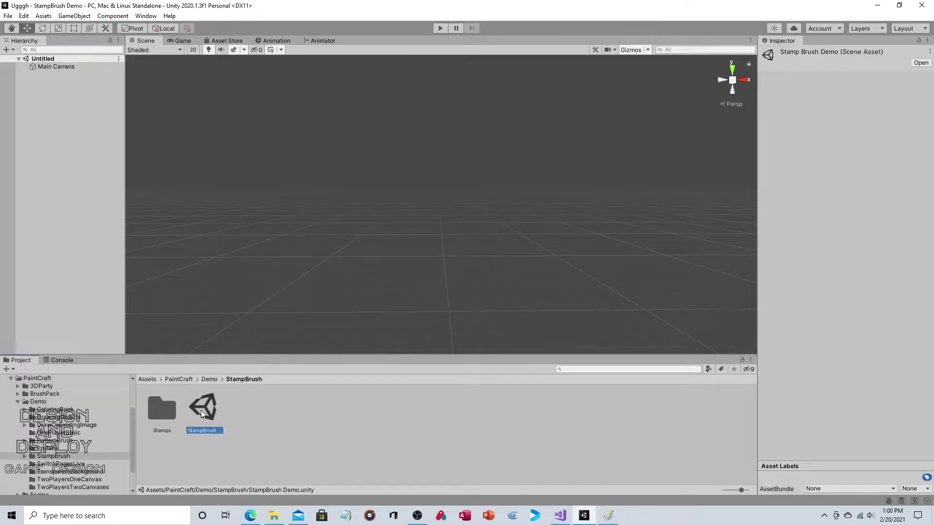
- Play the demo, clear the page, and stamp two giraffes and a blue hippo onto the cow
{"action": "left_click", "coordinate": [440, 28]}
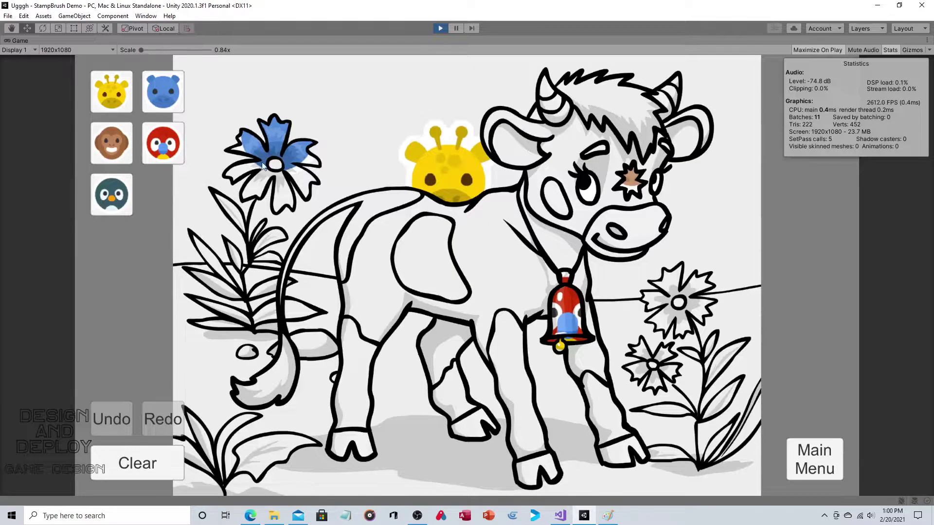
{"action": "left_click", "coordinate": [141, 463]}
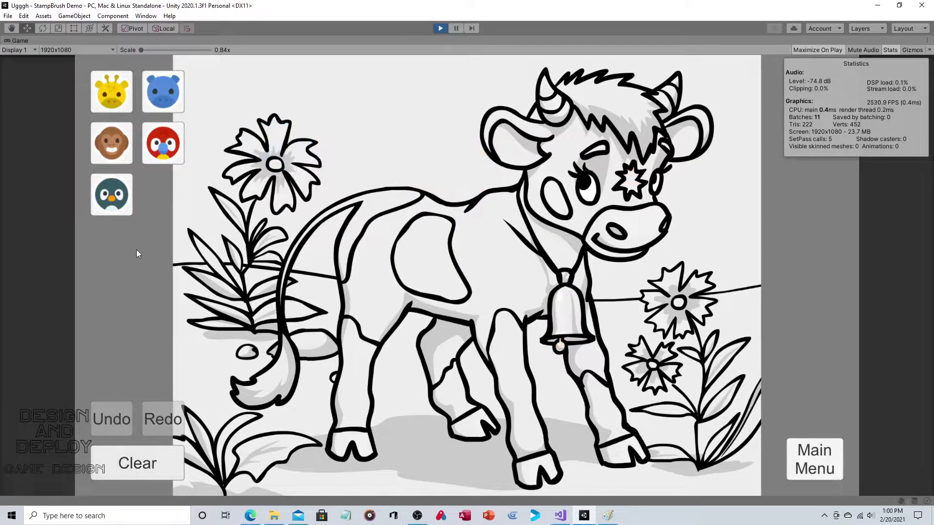
{"action": "left_click", "coordinate": [111, 91]}
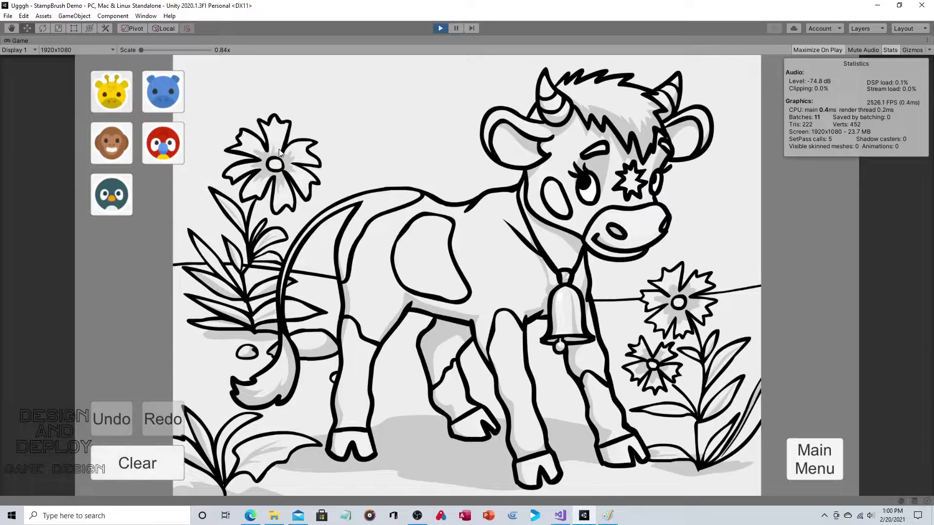
{"action": "left_click", "coordinate": [435, 167]}
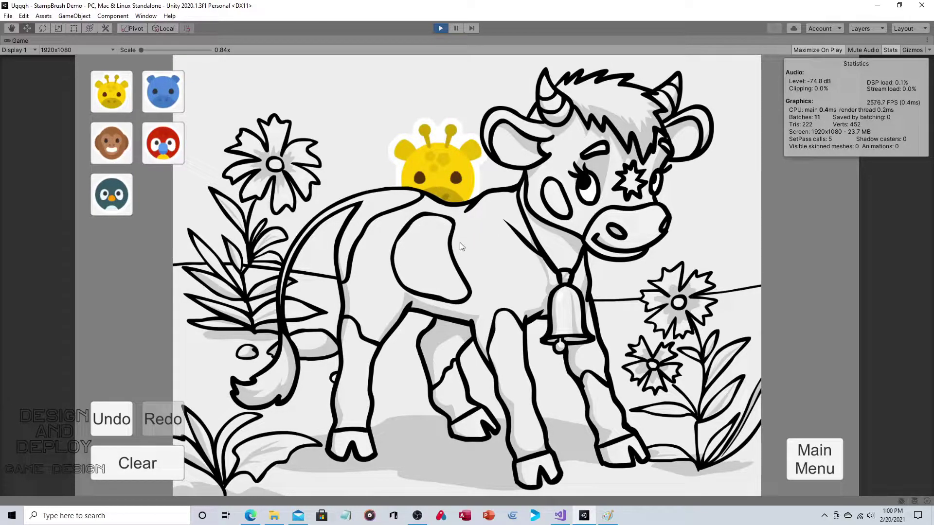
{"action": "left_click", "coordinate": [488, 261]}
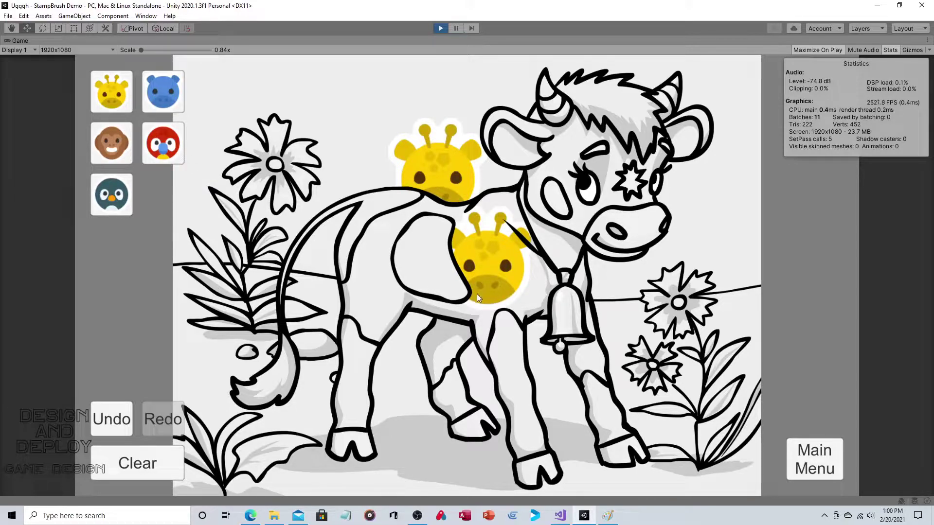
{"action": "left_click", "coordinate": [155, 93]}
{"action": "left_click", "coordinate": [411, 269]}
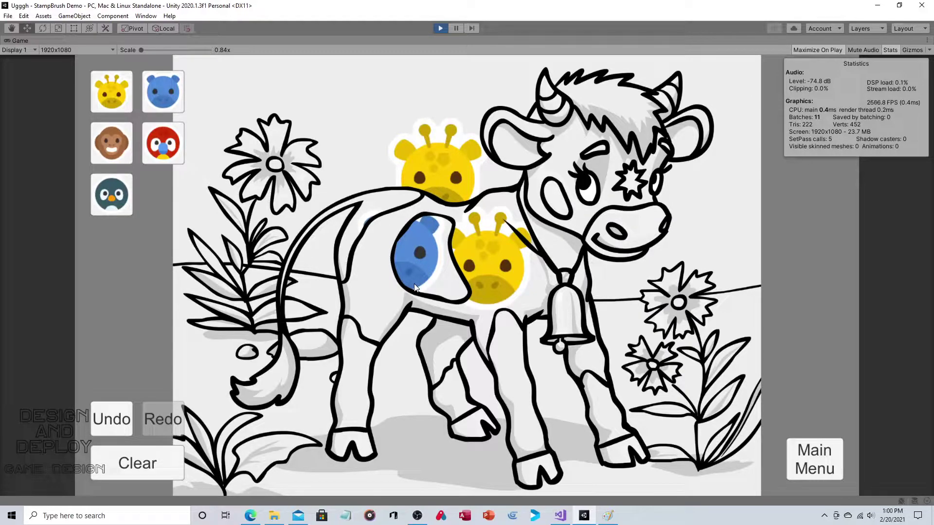
- Stop the stamp demo, open the OnePlayerBasic Demo scene and play it
{"action": "left_click", "coordinate": [440, 28]}
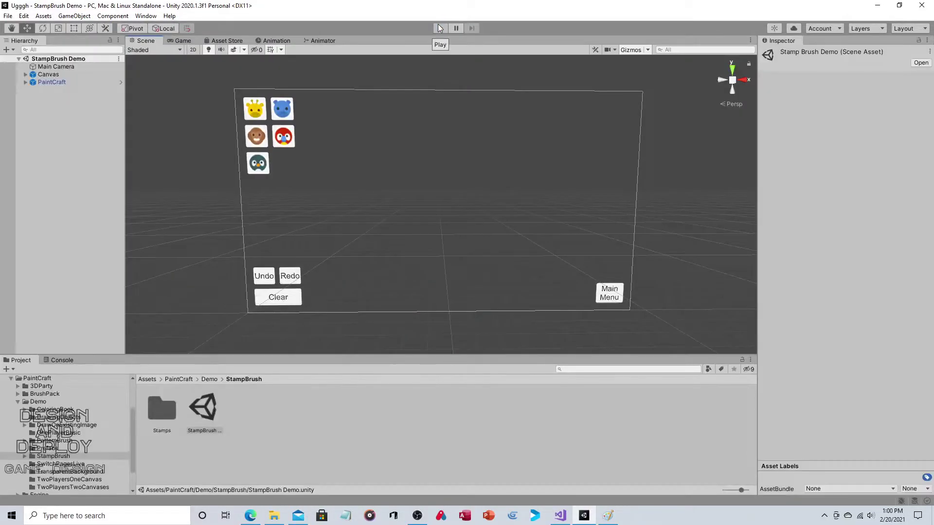
{"action": "left_click", "coordinate": [210, 380]}
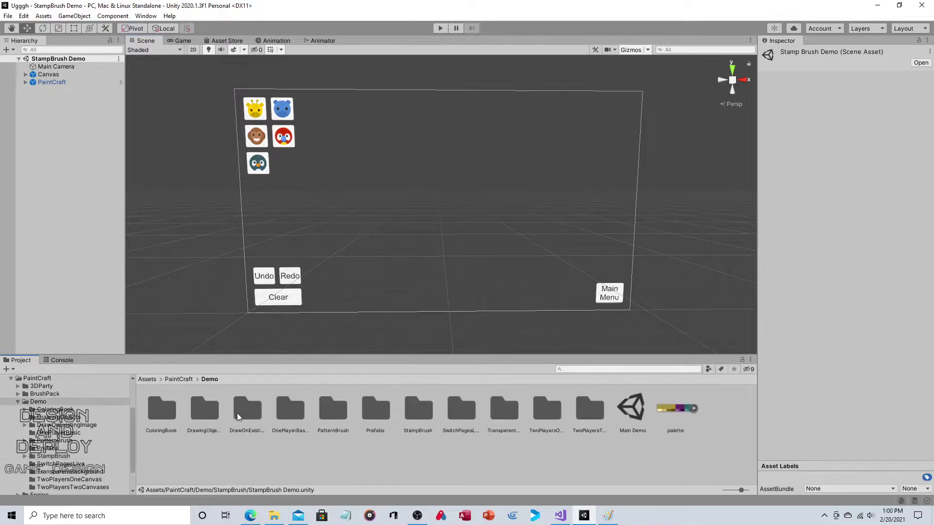
{"action": "double_click", "coordinate": [287, 412]}
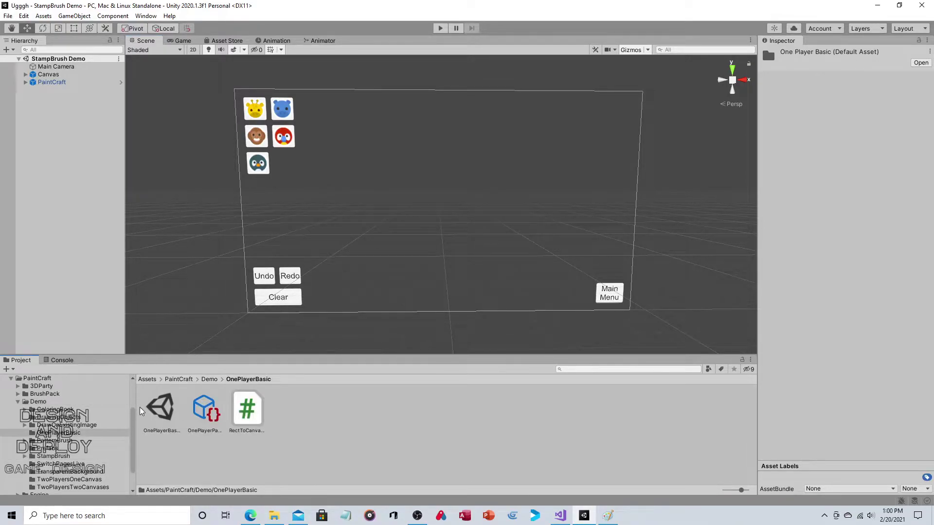
{"action": "double_click", "coordinate": [163, 405]}
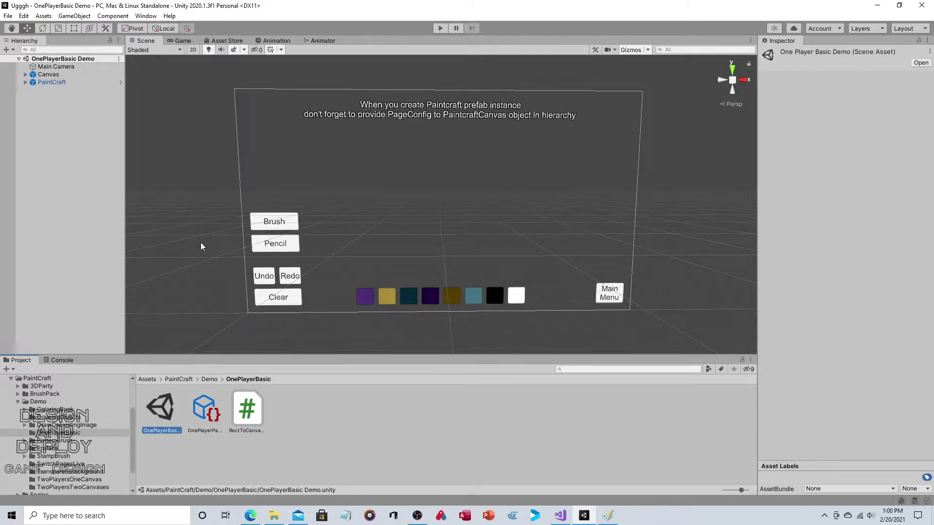
{"action": "left_click", "coordinate": [441, 29]}
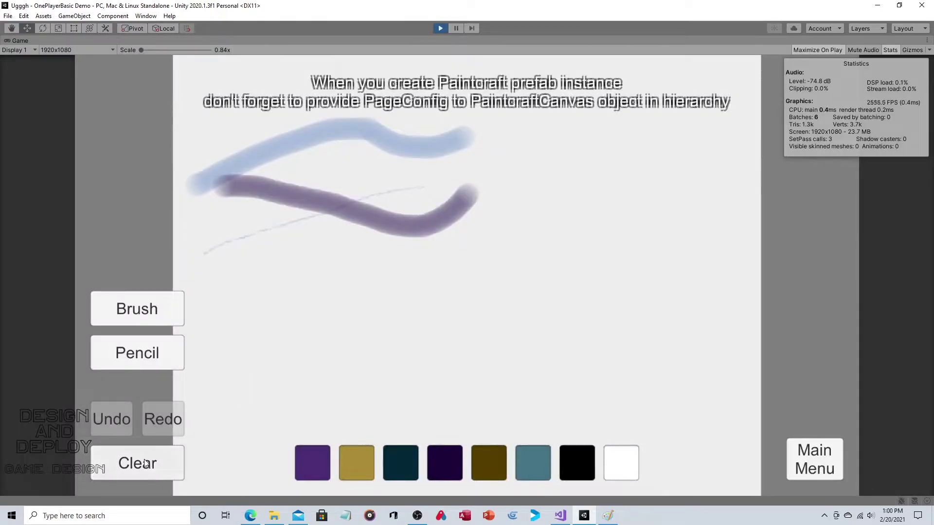
- Clear the canvas, paint a purple brush stroke and a pencil line, then undo and redo it
{"action": "left_click", "coordinate": [146, 464]}
{"action": "left_click", "coordinate": [127, 314]}
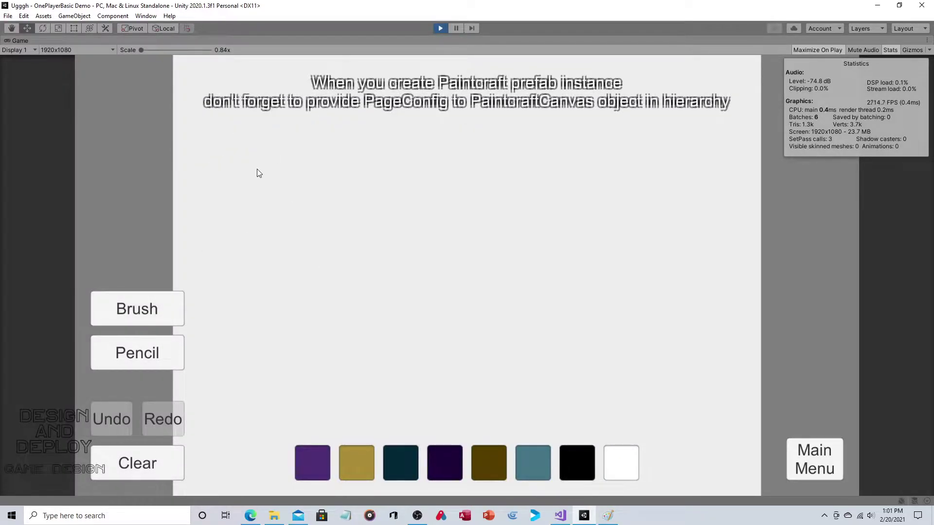
{"action": "mouse_move", "coordinate": [363, 170]}
{"action": "left_mouse_down"}
{"action": "mouse_move", "coordinate": [445, 145]}
{"action": "mouse_move", "coordinate": [469, 151]}
{"action": "left_mouse_up"}
{"action": "left_click", "coordinate": [146, 355]}
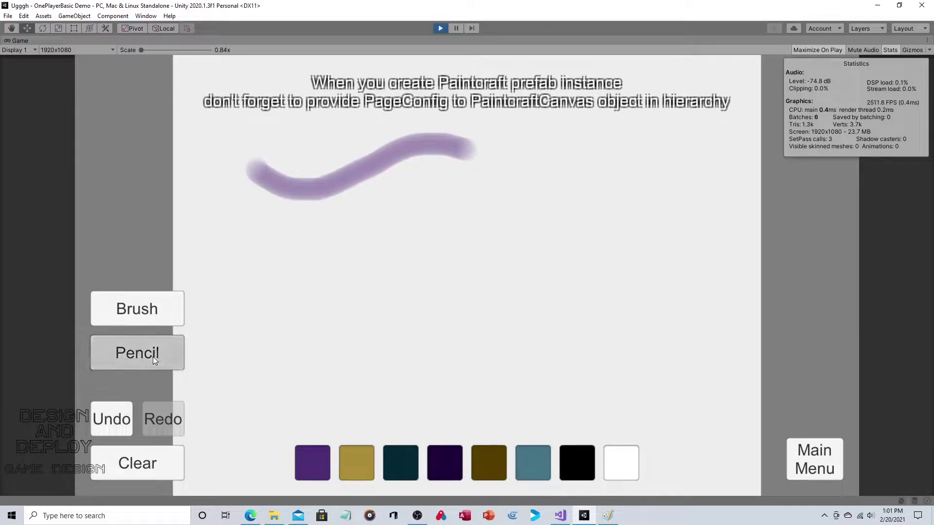
{"action": "left_click_drag", "start_coordinate": [250, 243], "coordinate": [419, 245]}
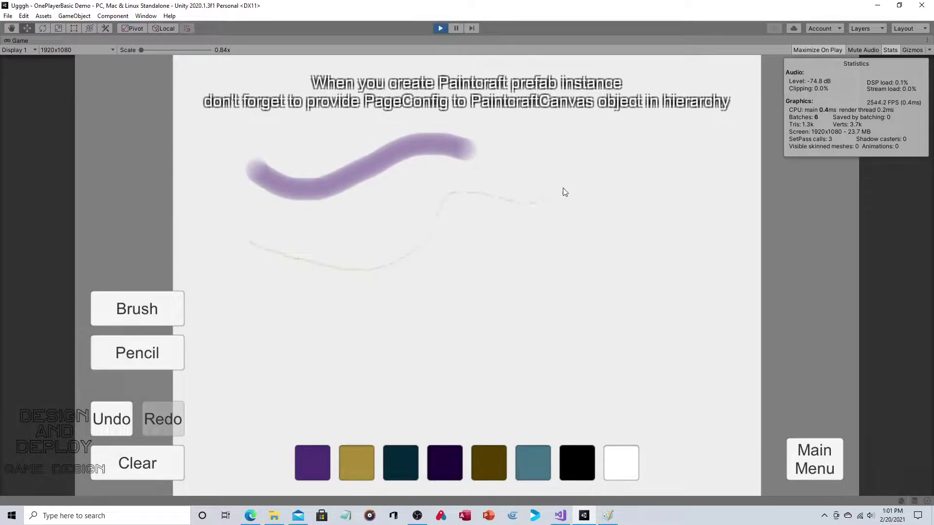
{"action": "left_click", "coordinate": [116, 419]}
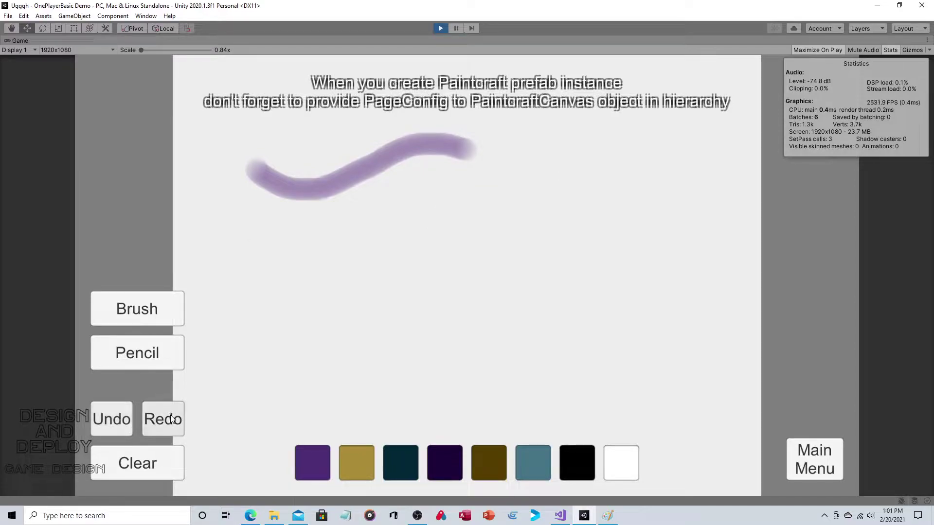
{"action": "left_click", "coordinate": [171, 419]}
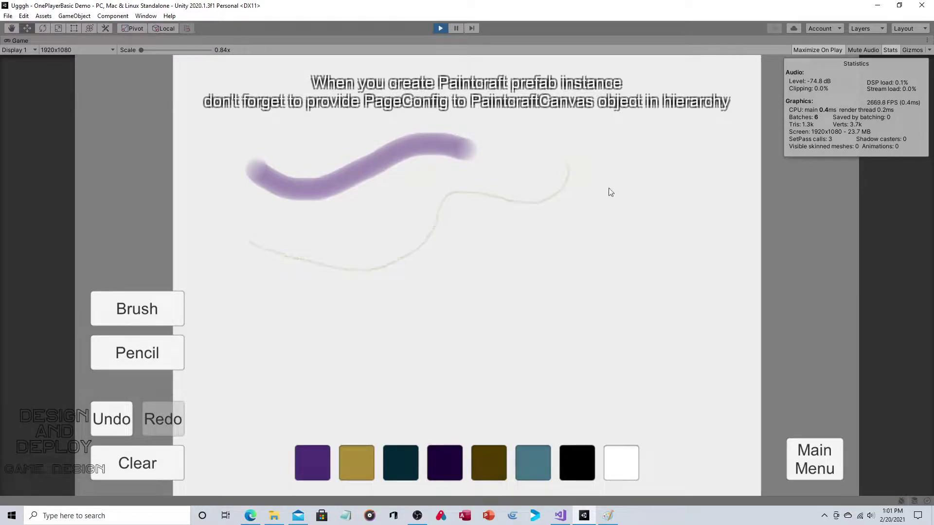
- Draw a looping pencil line, paint a thick black brush stroke, then stop playing
{"action": "mouse_move", "coordinate": [607, 188]}
{"action": "left_mouse_down"}
{"action": "mouse_move", "coordinate": [553, 173]}
{"action": "mouse_move", "coordinate": [483, 217]}
{"action": "mouse_move", "coordinate": [468, 275]}
{"action": "left_mouse_up"}
{"action": "left_click", "coordinate": [564, 454]}
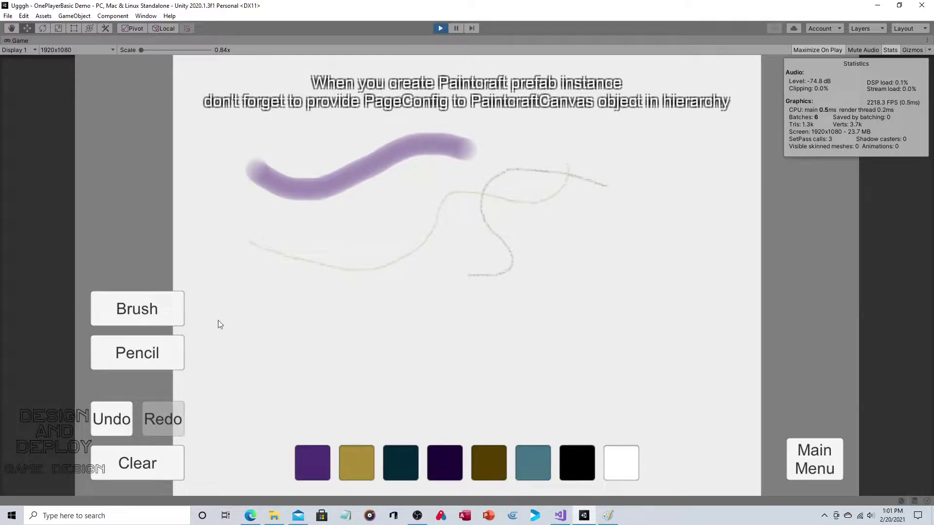
{"action": "left_click", "coordinate": [134, 312]}
{"action": "mouse_move", "coordinate": [217, 208]}
{"action": "left_mouse_down"}
{"action": "mouse_move", "coordinate": [295, 247]}
{"action": "mouse_move", "coordinate": [406, 192]}
{"action": "mouse_move", "coordinate": [356, 141]}
{"action": "mouse_move", "coordinate": [430, 233]}
{"action": "mouse_move", "coordinate": [535, 236]}
{"action": "left_mouse_up"}
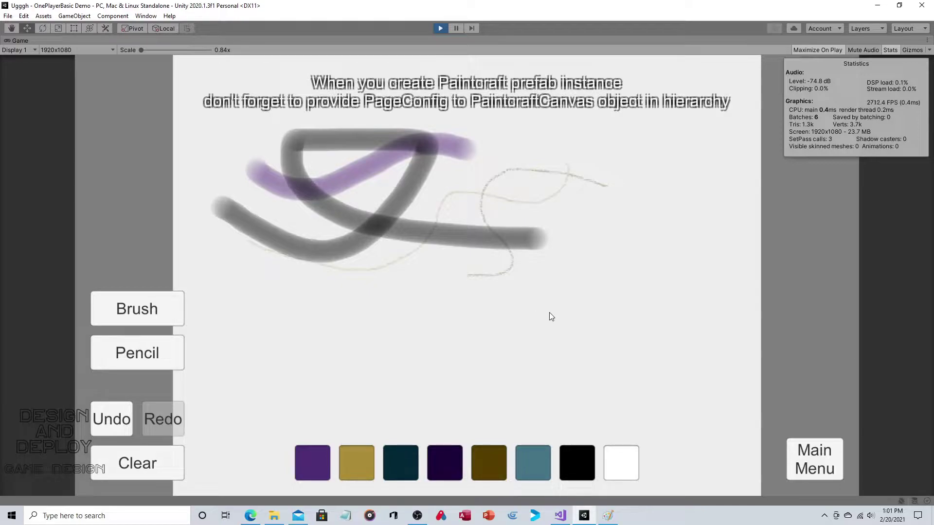
{"action": "left_click", "coordinate": [441, 28]}
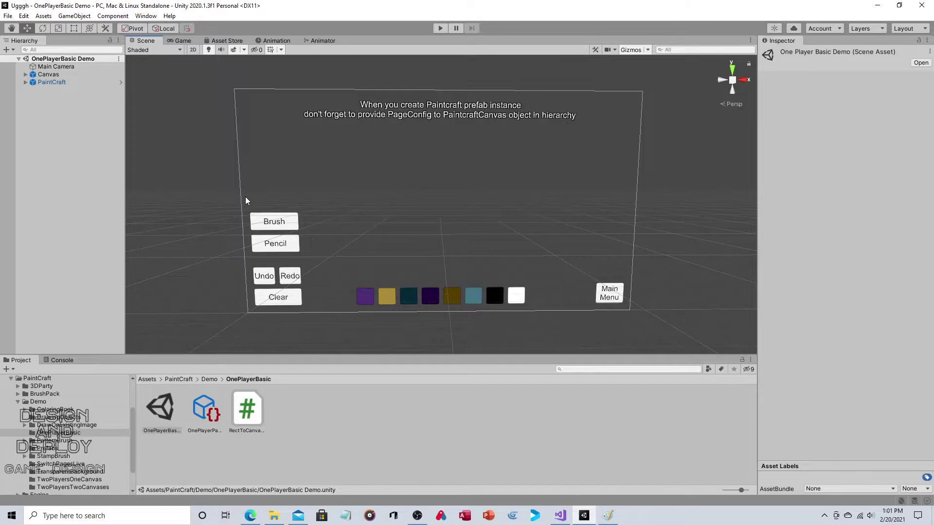
- Create a new scene, drag in the PaintCraft prefab from Prefabs, and expand PaintCraft and PaintcraftCanvas
{"action": "left_click", "coordinate": [7, 16]}
{"action": "left_click", "coordinate": [29, 27]}
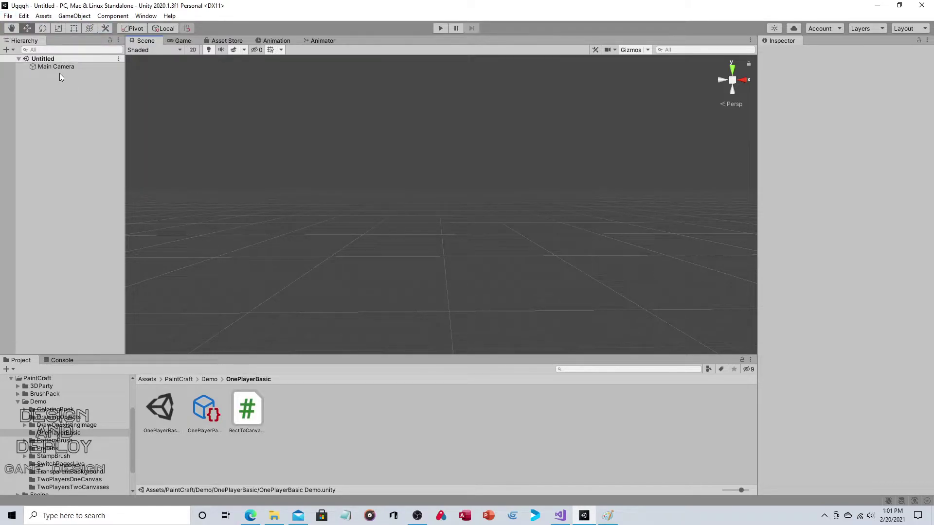
{"action": "left_click", "coordinate": [179, 380]}
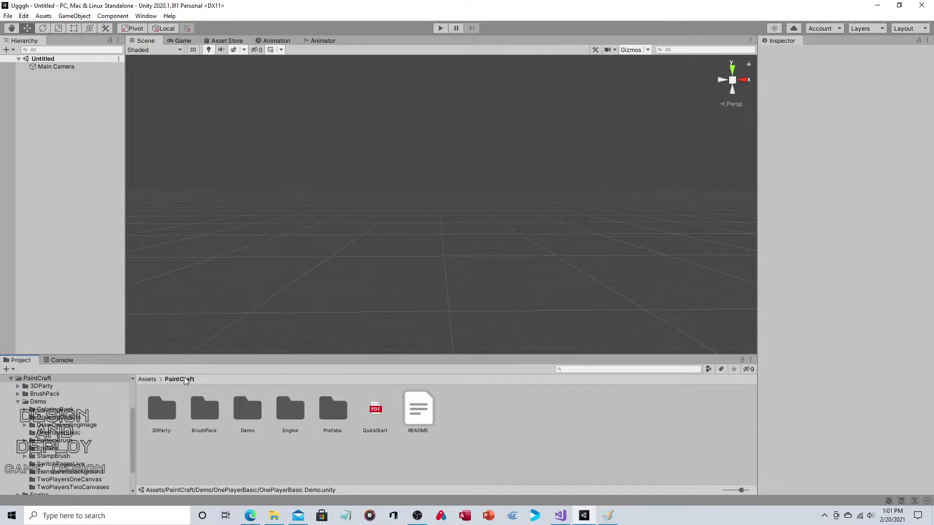
{"action": "double_click", "coordinate": [326, 410]}
{"action": "mouse_move", "coordinate": [165, 413]}
{"action": "left_mouse_down"}
{"action": "mouse_move", "coordinate": [201, 382]}
{"action": "mouse_move", "coordinate": [108, 196]}
{"action": "mouse_move", "coordinate": [80, 160]}
{"action": "left_mouse_up"}
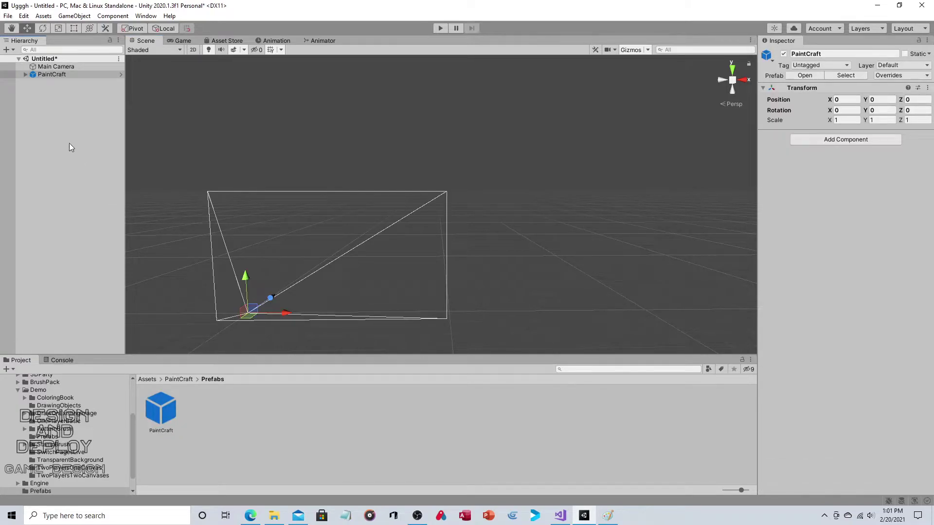
{"action": "left_click", "coordinate": [25, 75]}
{"action": "left_click", "coordinate": [33, 83]}
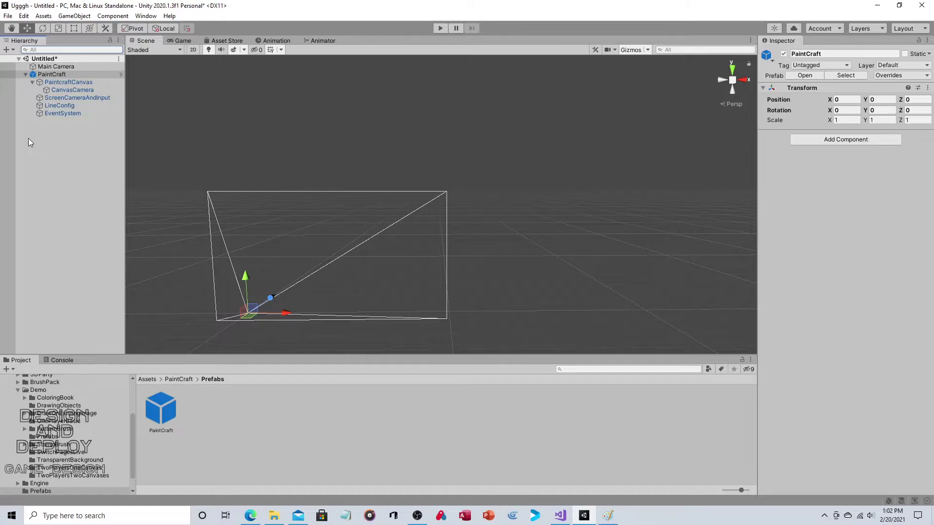
- Create a New Blank Page Config in PaintCraft and drag it into PaintcraftCanvas's Page Config field
{"action": "left_click", "coordinate": [185, 379]}
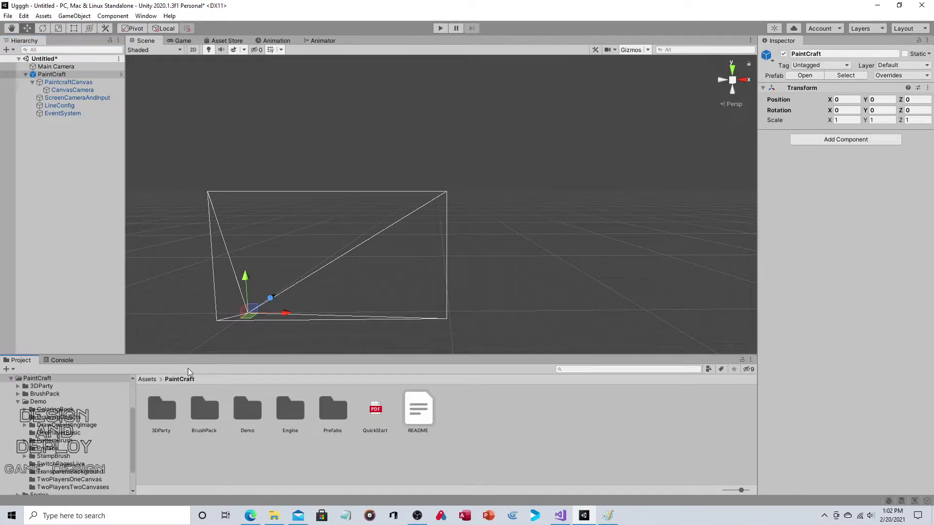
{"action": "right_click", "coordinate": [480, 411]}
{"action": "mouse_move", "coordinate": [528, 158]}
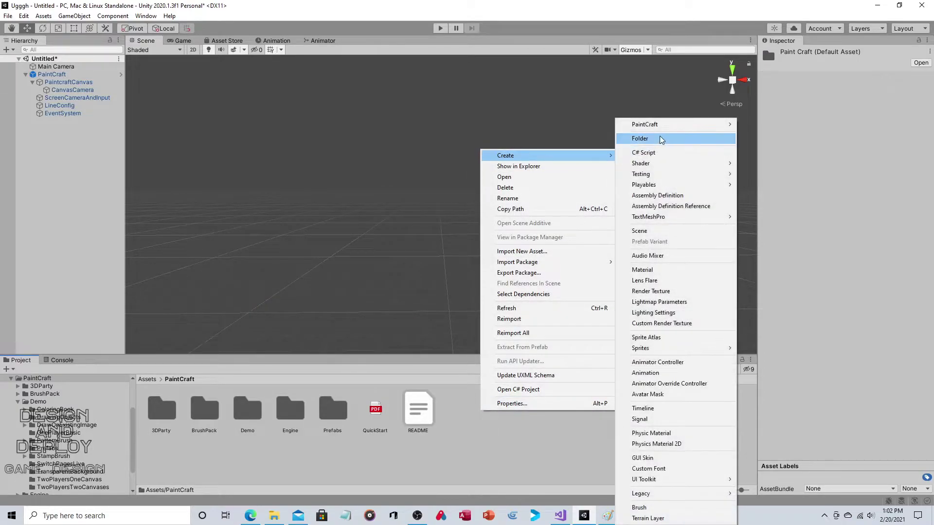
{"action": "mouse_move", "coordinate": [640, 126]}
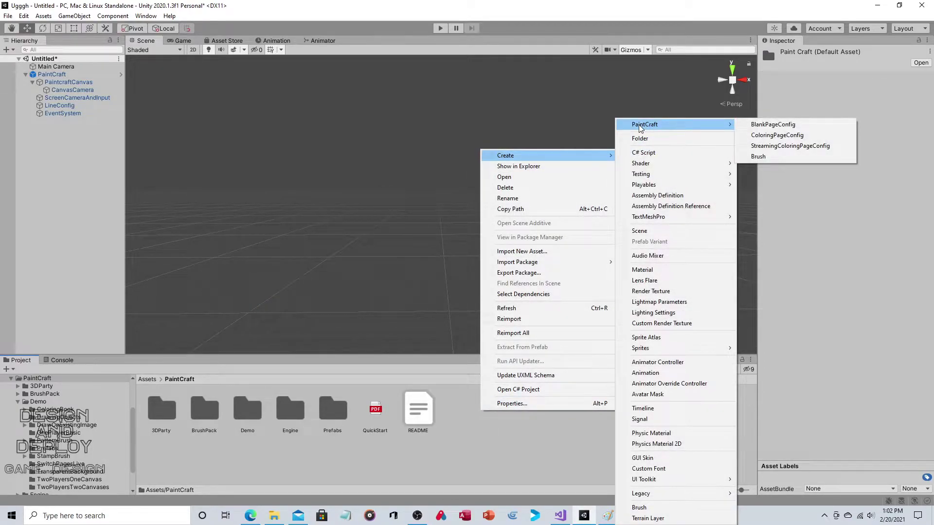
{"action": "left_click", "coordinate": [773, 124]}
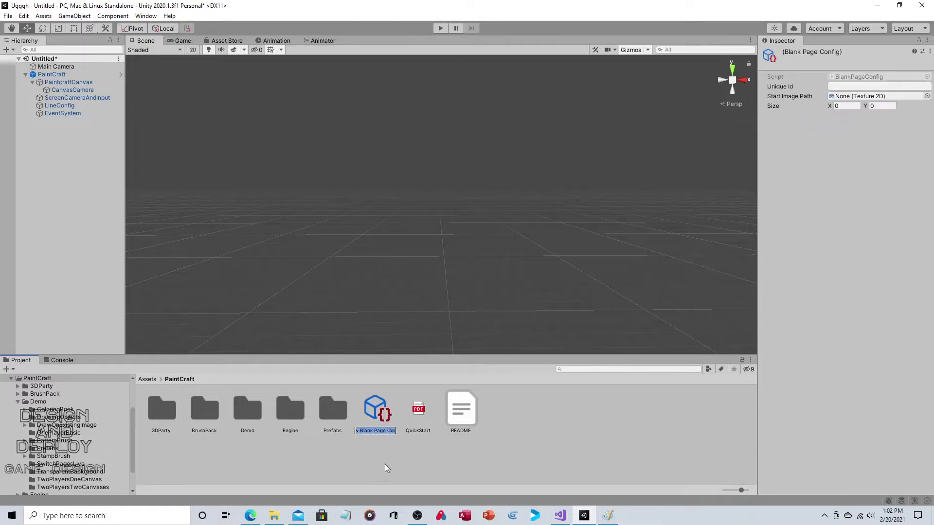
{"action": "key", "text": "Return"}
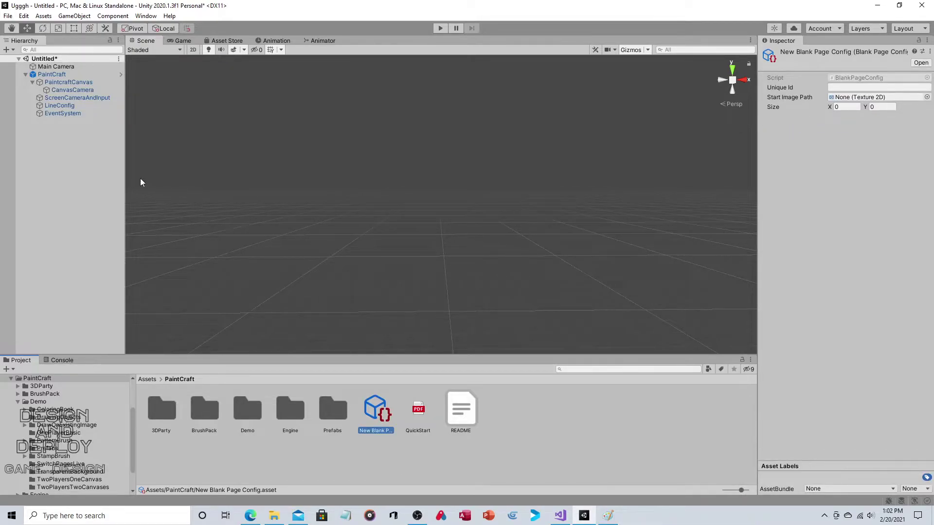
{"action": "left_click", "coordinate": [92, 81]}
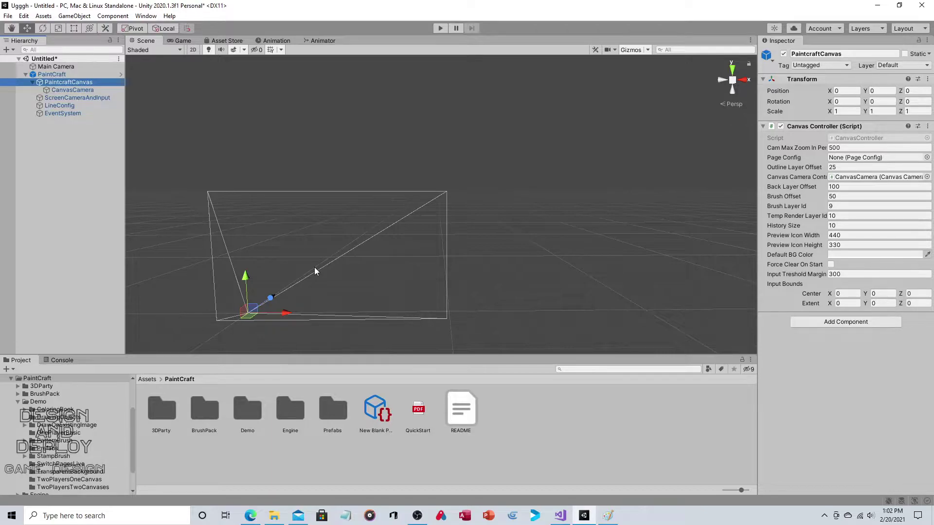
{"action": "left_click_drag", "start_coordinate": [378, 413], "coordinate": [834, 161]}
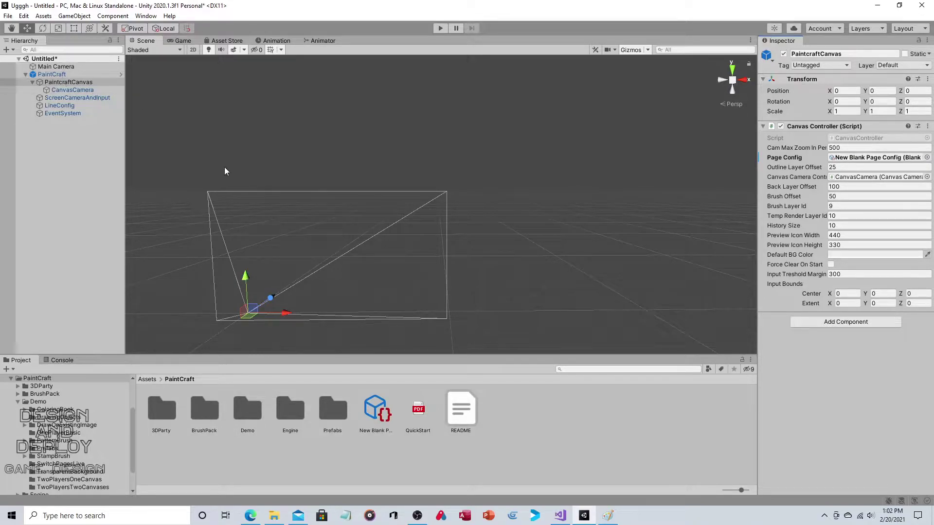
- Set the New Blank Page Config size to 800 by 600
{"action": "left_click", "coordinate": [368, 414]}
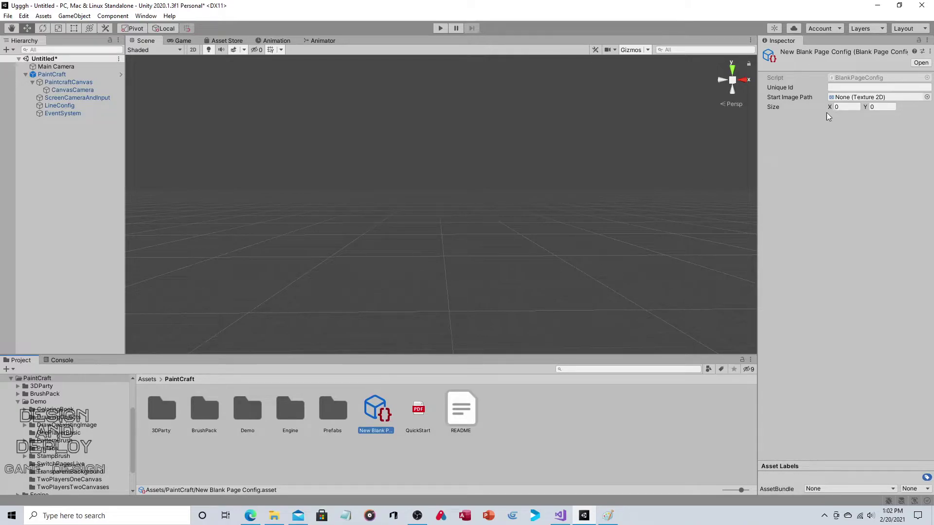
{"action": "left_click", "coordinate": [844, 106]}
{"action": "type", "text": "800"}
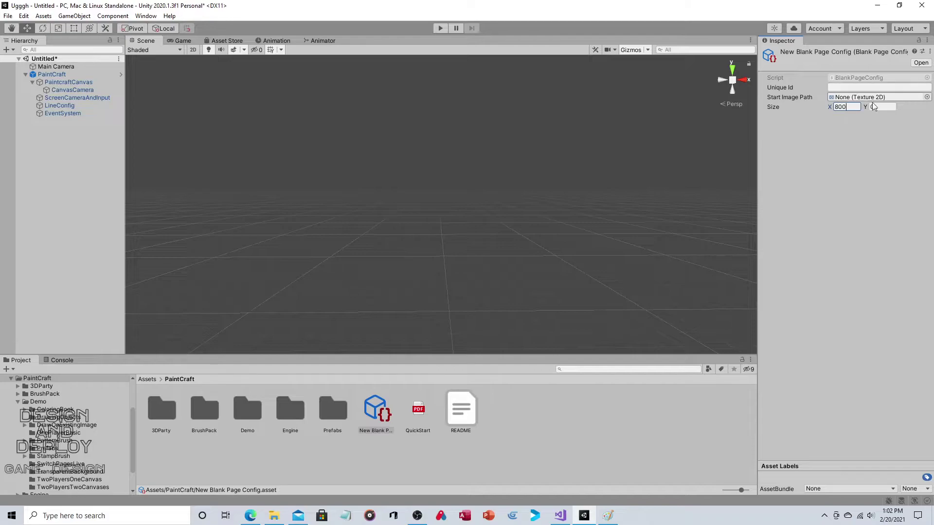
{"action": "left_click", "coordinate": [880, 107]}
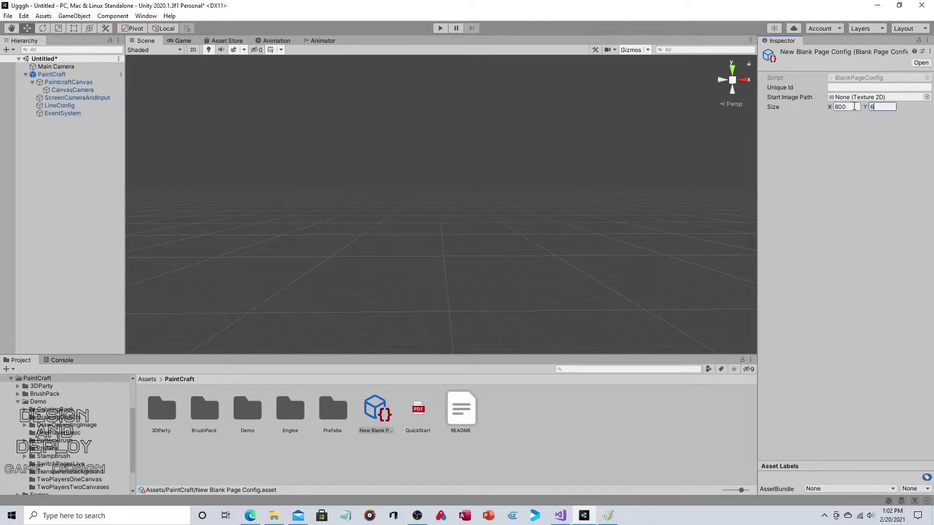
{"action": "type", "text": "00"}
- Enter 'anothertest' as the page's Unique Id and start Play mode
{"action": "left_click", "coordinate": [851, 86]}
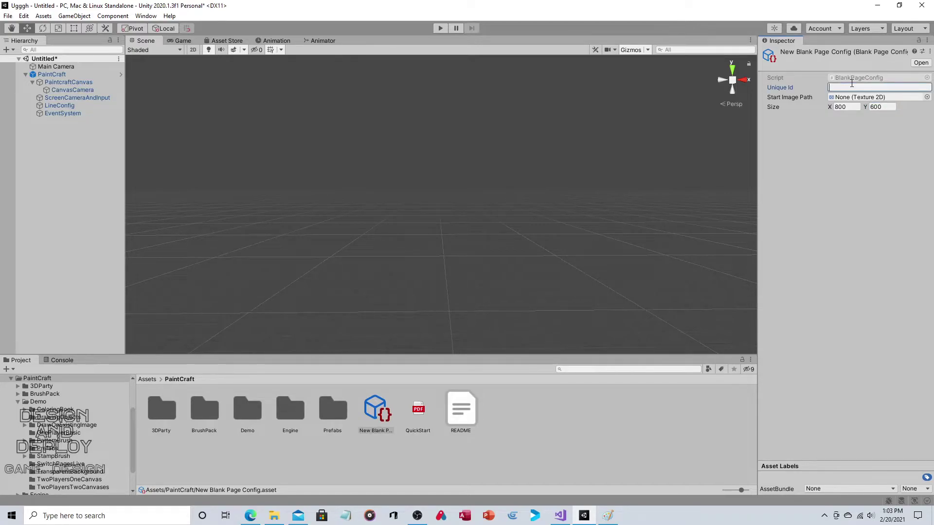
{"action": "type", "text": "anothertest"}
{"action": "left_click", "coordinate": [865, 189]}
{"action": "left_click", "coordinate": [439, 28]}
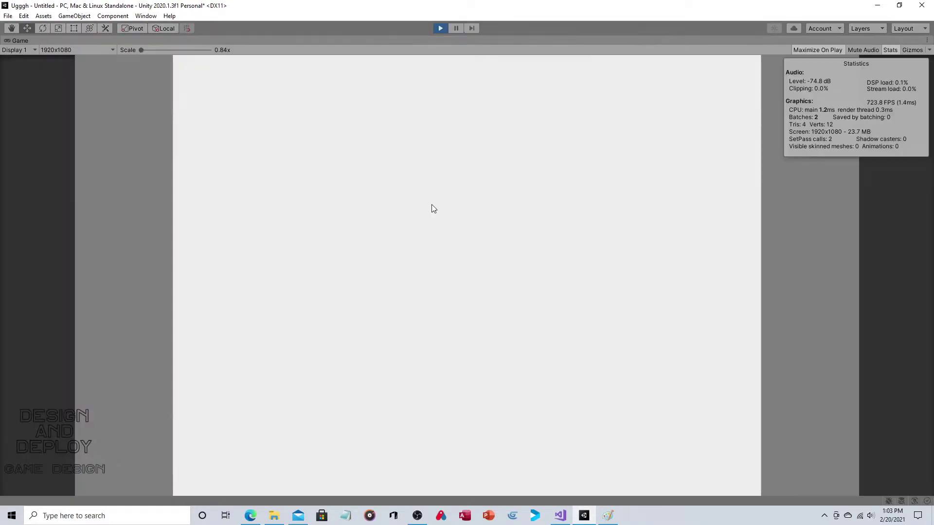
- Draw an S-shaped stroke and a diagonal stroke on the blank canvas, then exit Play mode
{"action": "mouse_move", "coordinate": [452, 174]}
{"action": "left_mouse_down"}
{"action": "mouse_move", "coordinate": [409, 182]}
{"action": "mouse_move", "coordinate": [434, 257]}
{"action": "mouse_move", "coordinate": [311, 289]}
{"action": "left_mouse_up"}
{"action": "mouse_move", "coordinate": [296, 200]}
{"action": "left_mouse_down"}
{"action": "mouse_move", "coordinate": [509, 259]}
{"action": "mouse_move", "coordinate": [551, 182]}
{"action": "mouse_move", "coordinate": [537, 120]}
{"action": "mouse_move", "coordinate": [462, 139]}
{"action": "mouse_move", "coordinate": [541, 173]}
{"action": "mouse_move", "coordinate": [632, 190]}
{"action": "mouse_move", "coordinate": [380, 154]}
{"action": "left_mouse_up"}
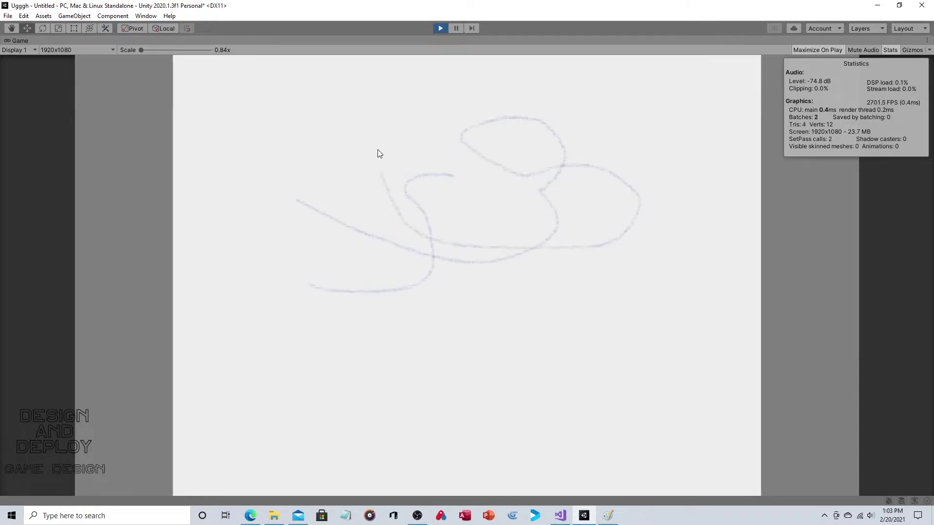
{"action": "left_click", "coordinate": [439, 28]}
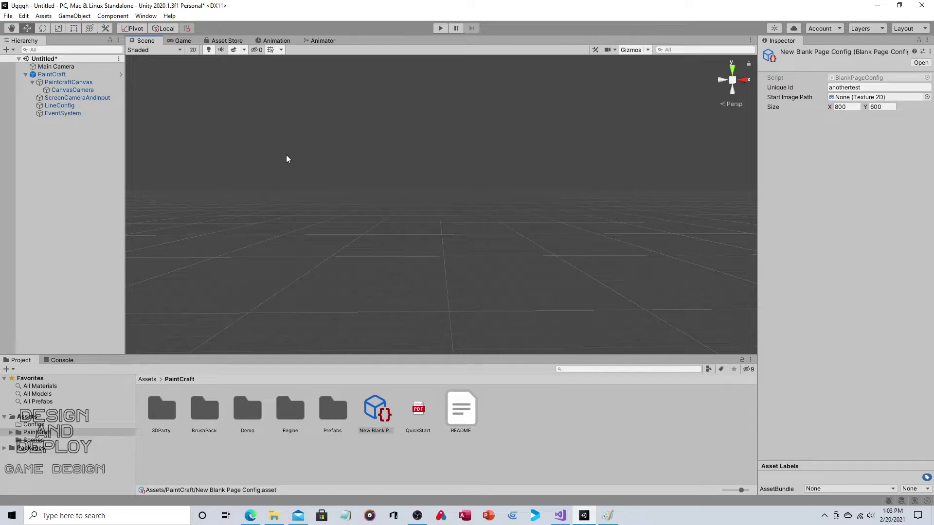
{"action": "double_click", "coordinate": [209, 412]}
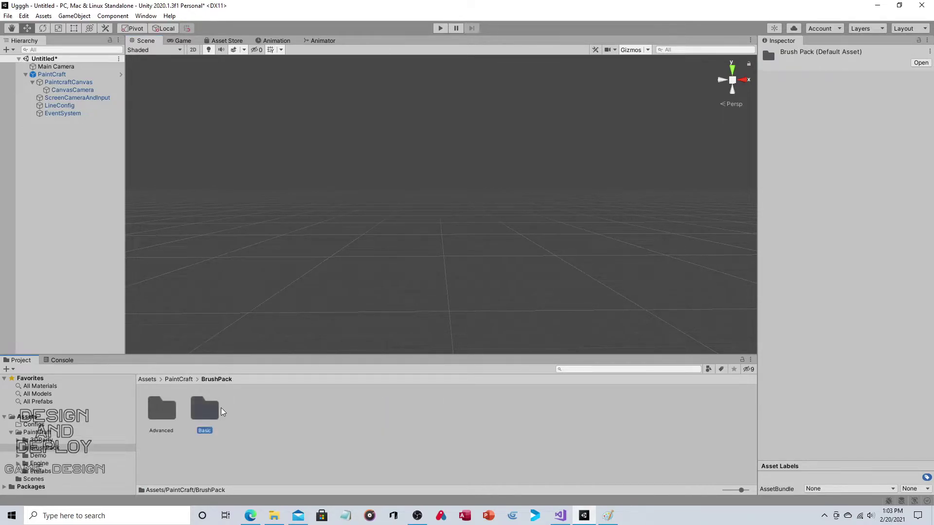
{"action": "double_click", "coordinate": [221, 412]}
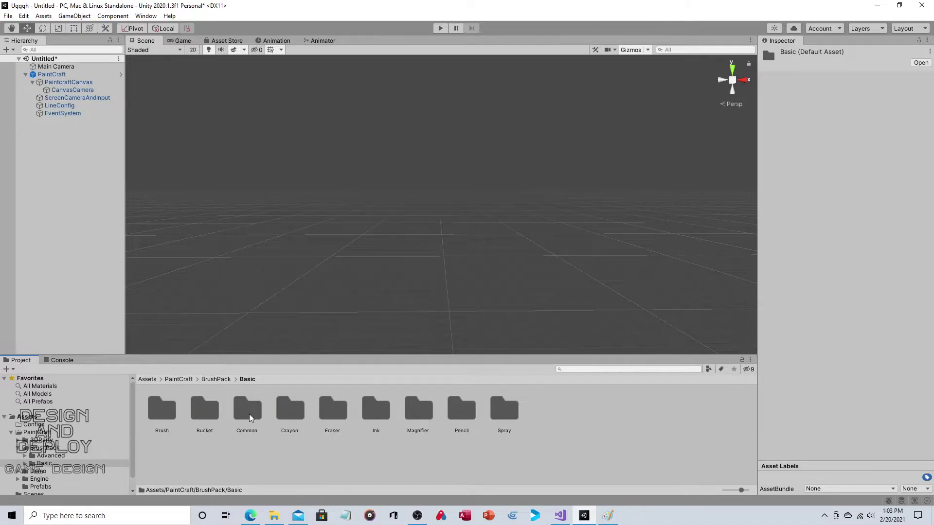
{"action": "left_click", "coordinate": [216, 379]}
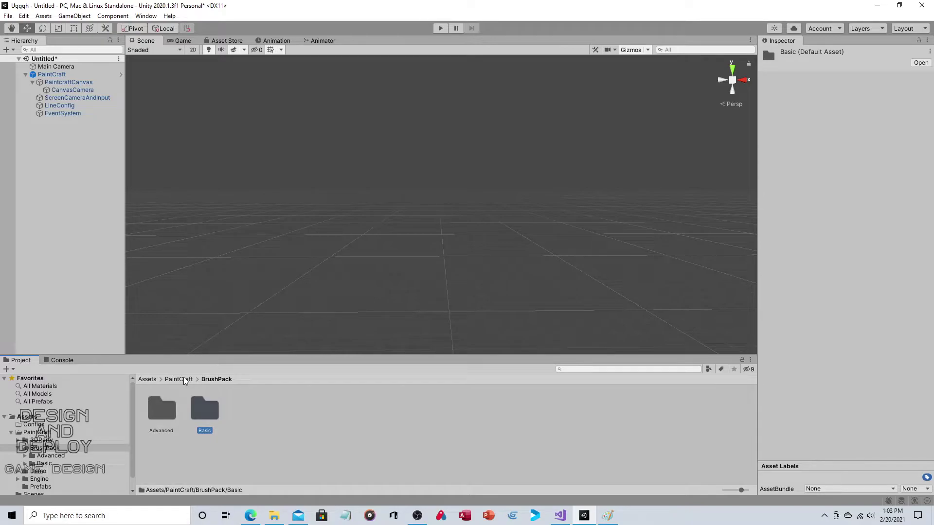
{"action": "left_click", "coordinate": [179, 379]}
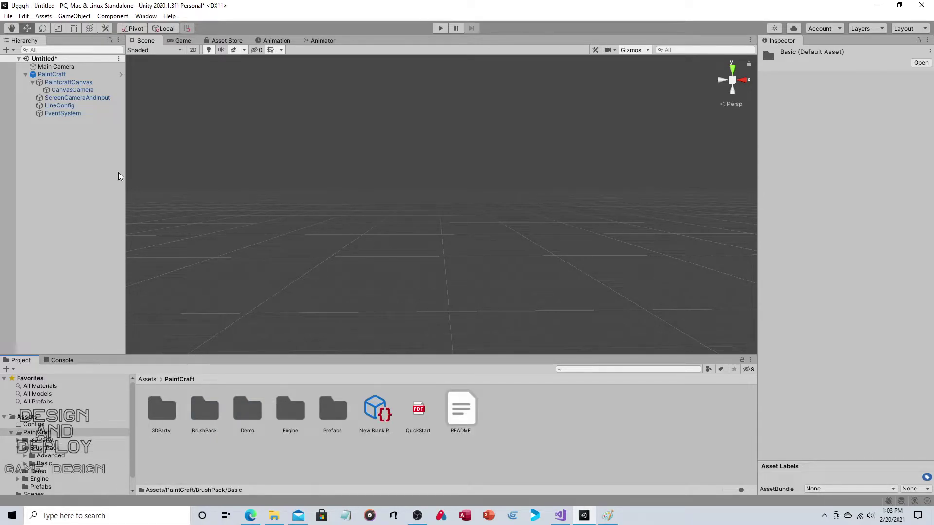
{"action": "left_click", "coordinate": [72, 17]}
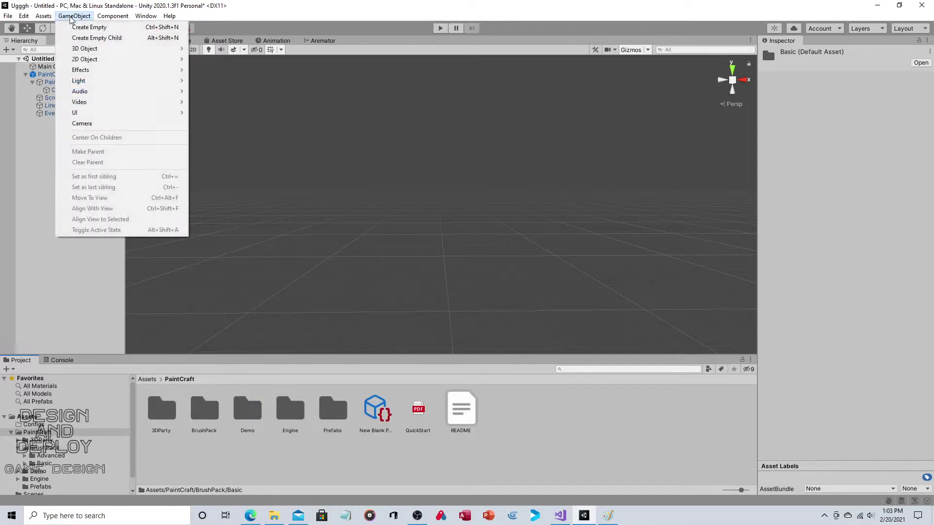
- Add a UI Button to the scene and rename it 'ink'
{"action": "mouse_move", "coordinate": [100, 113]}
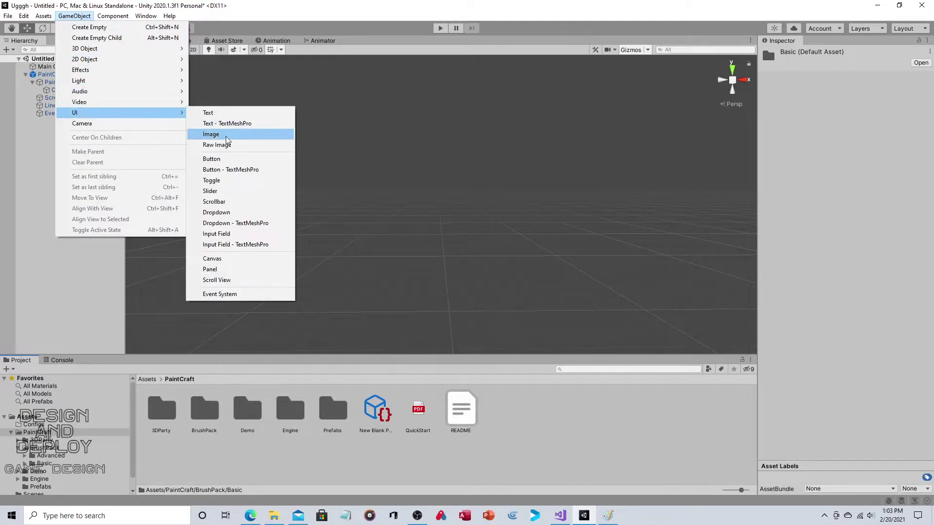
{"action": "left_click", "coordinate": [232, 158]}
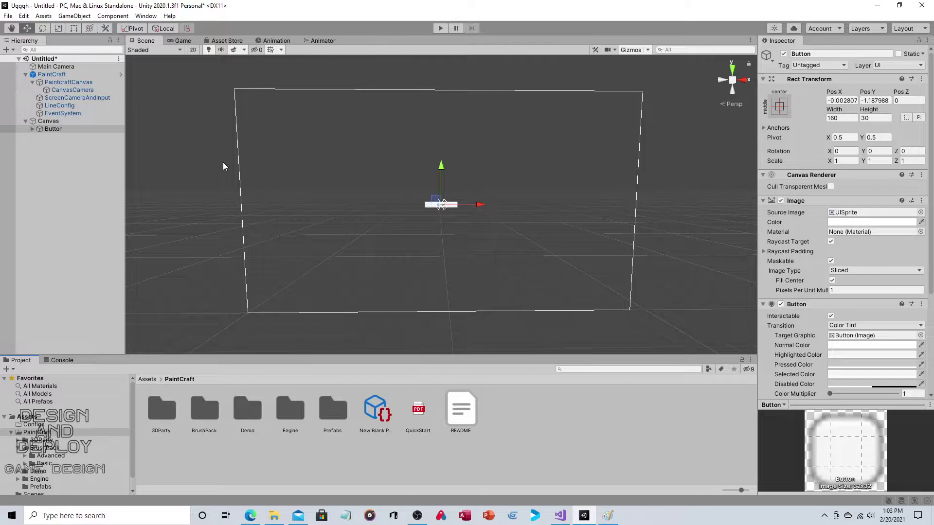
{"action": "left_click", "coordinate": [32, 129]}
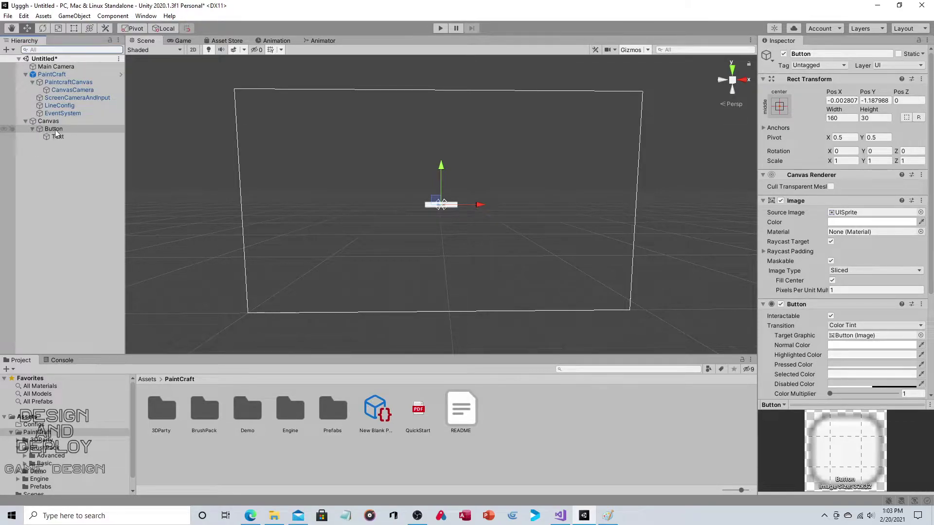
{"action": "left_click", "coordinate": [74, 129]}
{"action": "left_click", "coordinate": [74, 128]}
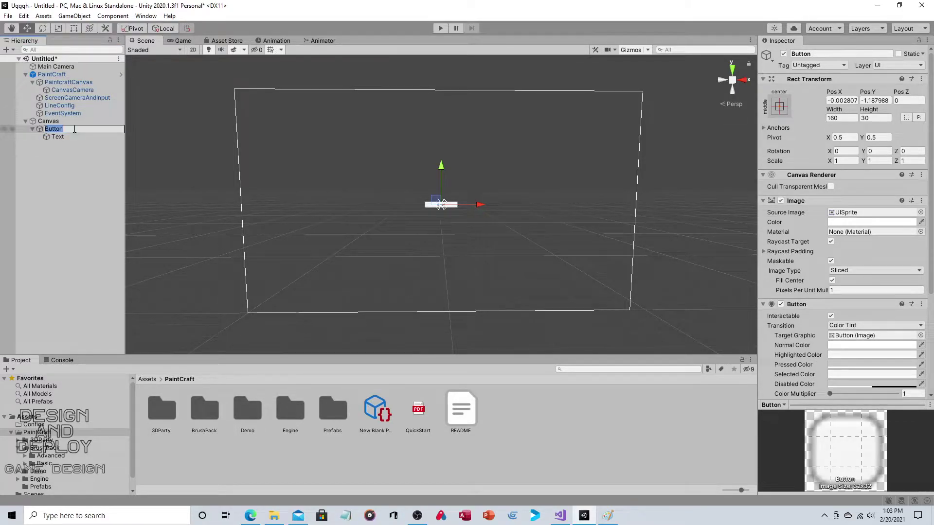
{"action": "type", "text": "ink"}
{"action": "key", "text": "Return"}
- Rename the button's child Text object to 'ink'
{"action": "left_click", "coordinate": [72, 136]}
{"action": "left_click", "coordinate": [72, 136]}
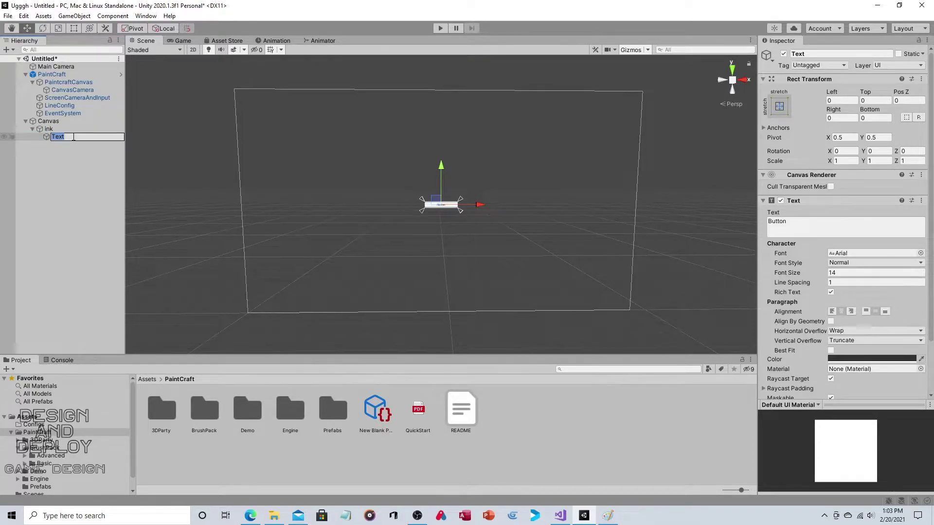
{"action": "type", "text": "imn"}
{"action": "key", "text": "BackSpace"}
{"action": "key", "text": "BackSpace"}
{"action": "key", "text": "BackSpace"}
{"action": "type", "text": "ink"}
{"action": "left_click", "coordinate": [69, 156]}
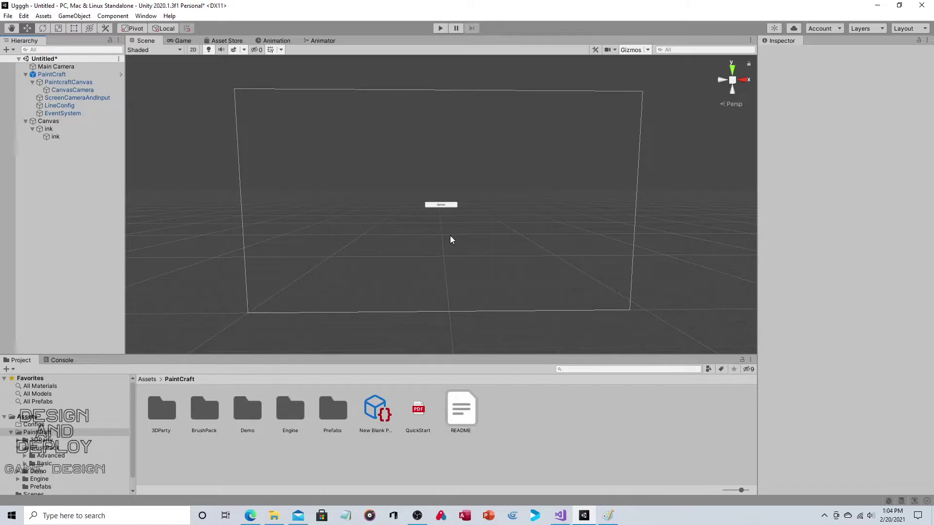
- Drag the ink button left and down to the canvas's lower-left corner, about -834, -474
{"action": "left_click", "coordinate": [442, 203]}
{"action": "left_click_drag", "start_coordinate": [472, 208], "coordinate": [305, 212]}
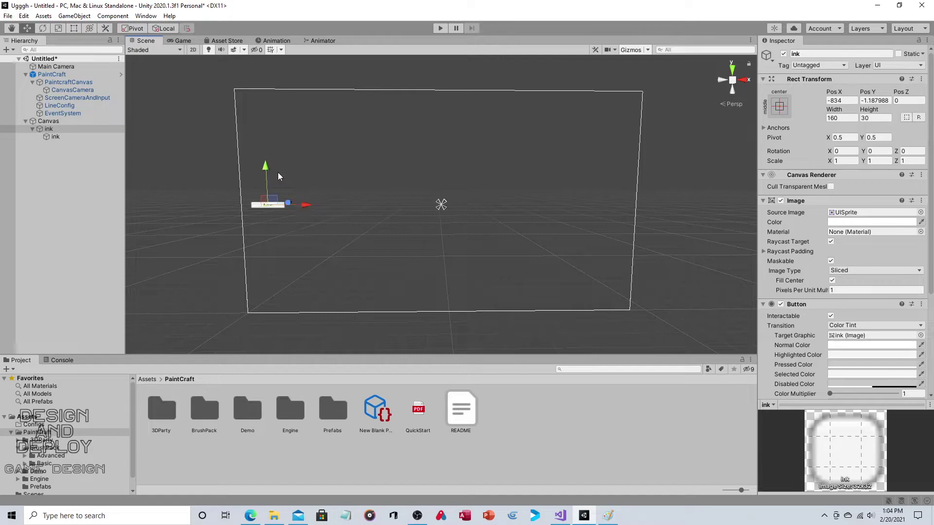
{"action": "left_click_drag", "start_coordinate": [262, 181], "coordinate": [268, 268]}
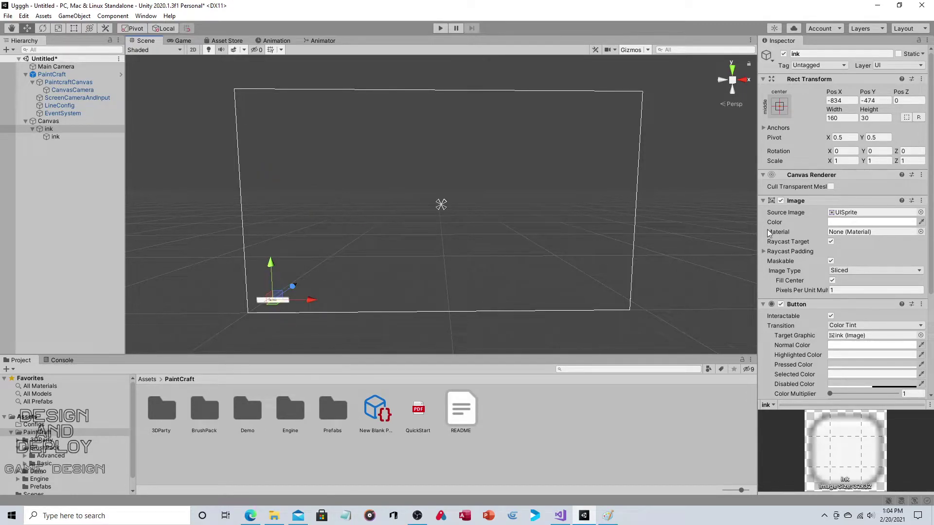
{"action": "scroll", "coordinate": [825, 208], "scroll_direction": "down", "scroll_amount": 5}
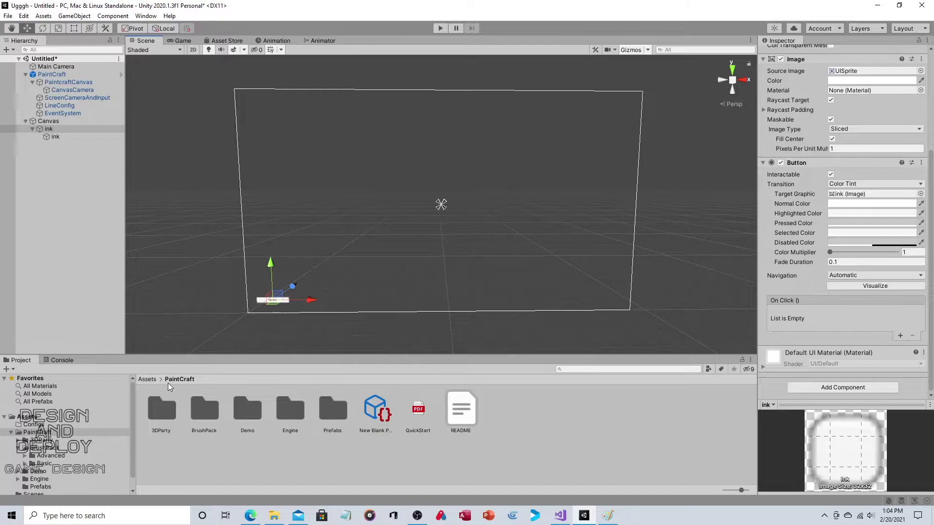
- Attach the ChangeBrushOnClickController script from PaintCraft > Engine > Scripts > UIControllers to the ink button
{"action": "left_click", "coordinate": [139, 377]}
{"action": "double_click", "coordinate": [208, 408]}
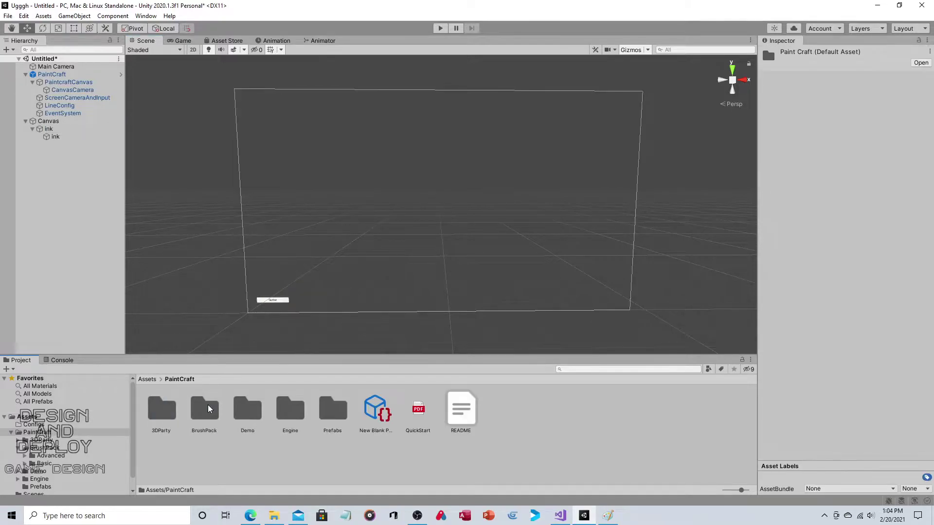
{"action": "left_click", "coordinate": [286, 414]}
{"action": "double_click", "coordinate": [286, 413]}
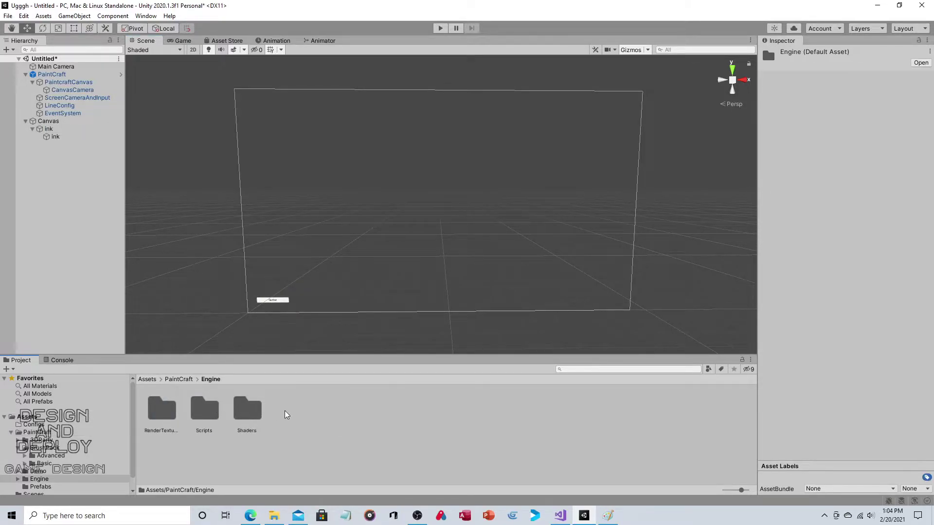
{"action": "double_click", "coordinate": [206, 411]}
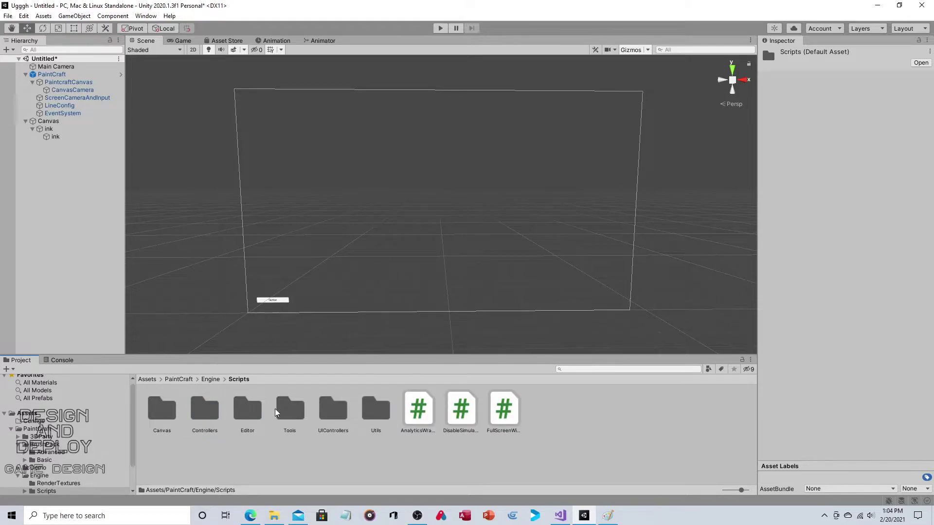
{"action": "double_click", "coordinate": [331, 410]}
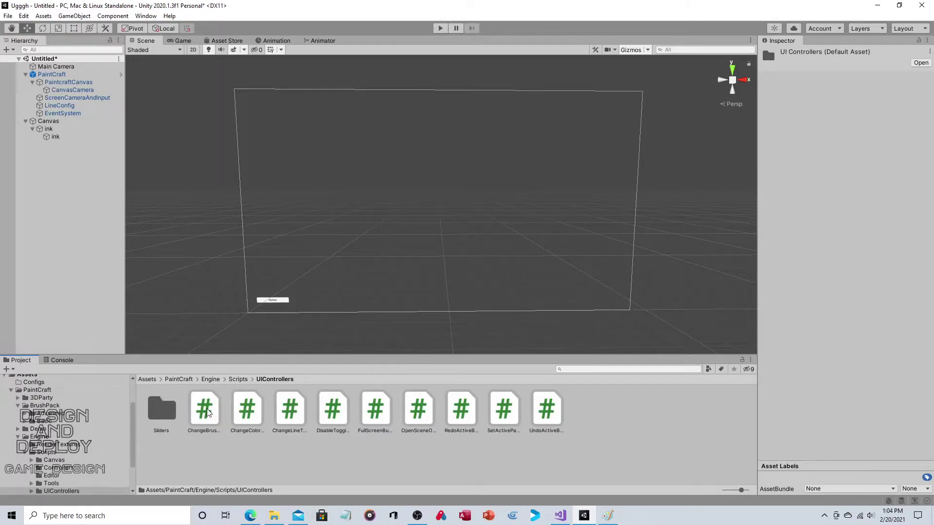
{"action": "left_click", "coordinate": [67, 130]}
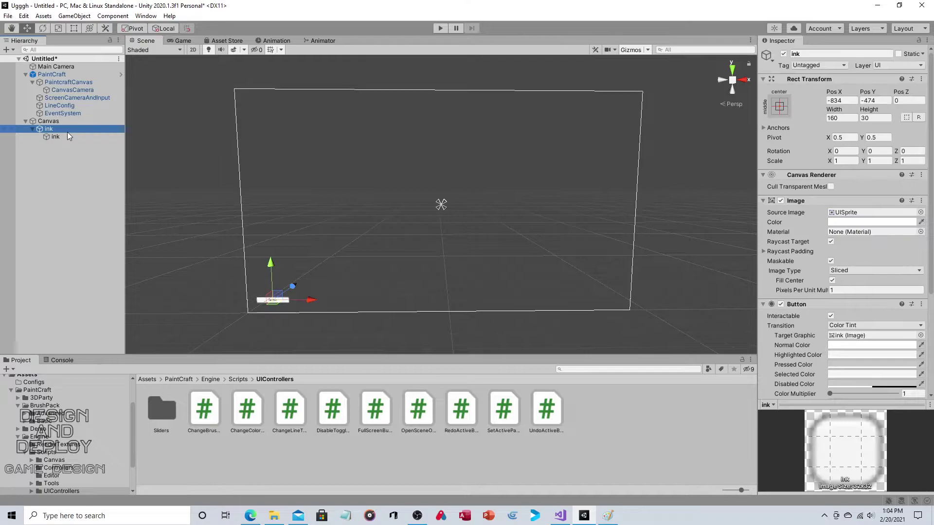
{"action": "scroll", "coordinate": [785, 241], "scroll_direction": "down", "scroll_amount": 5}
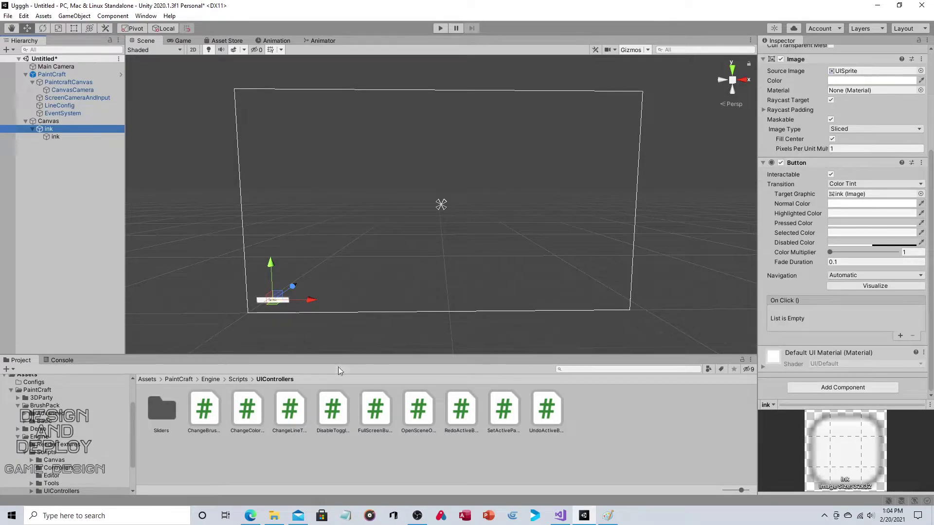
{"action": "left_click_drag", "start_coordinate": [207, 411], "coordinate": [778, 396]}
- Set the controller's Line Config to LineConfig and its Brush to Ink Tool
{"action": "scroll", "coordinate": [825, 322], "scroll_direction": "down", "scroll_amount": 1}
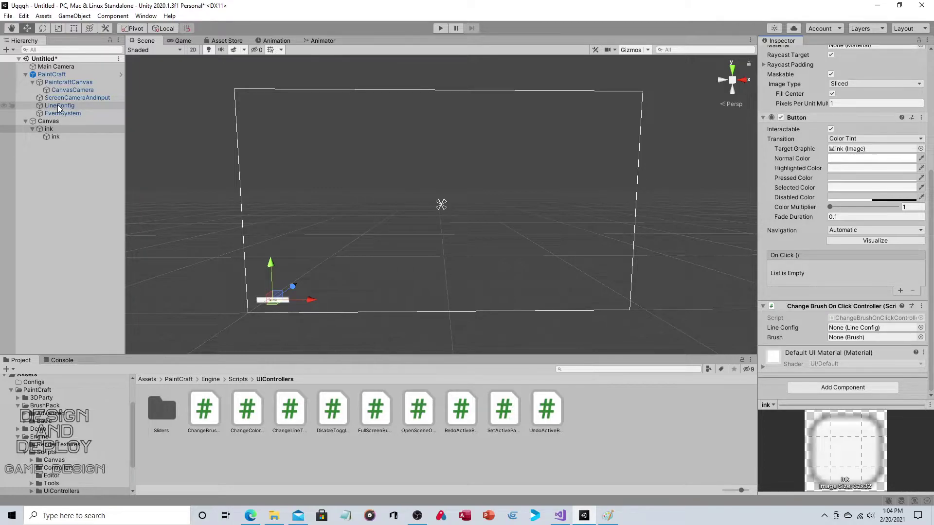
{"action": "mouse_move", "coordinate": [61, 106]}
{"action": "left_mouse_down"}
{"action": "mouse_move", "coordinate": [610, 191]}
{"action": "mouse_move", "coordinate": [801, 295]}
{"action": "mouse_move", "coordinate": [834, 329]}
{"action": "left_mouse_up"}
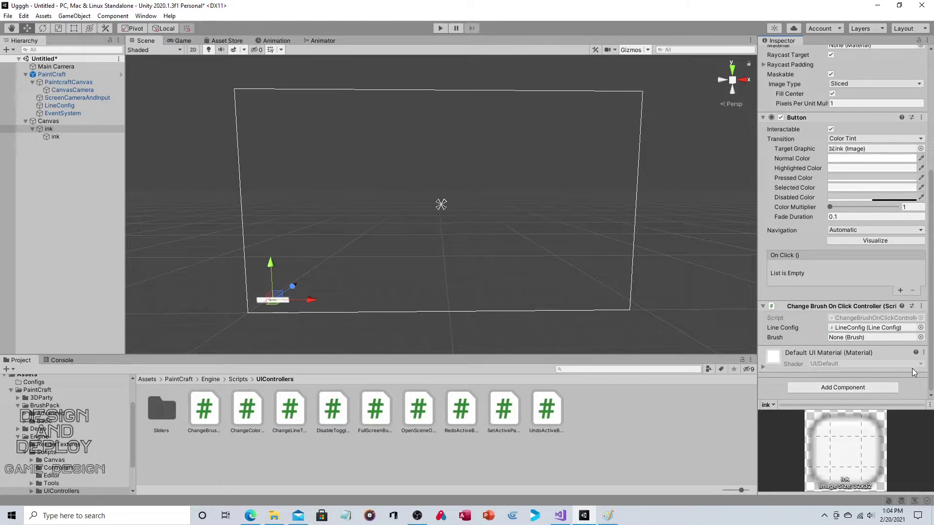
{"action": "left_click", "coordinate": [919, 337]}
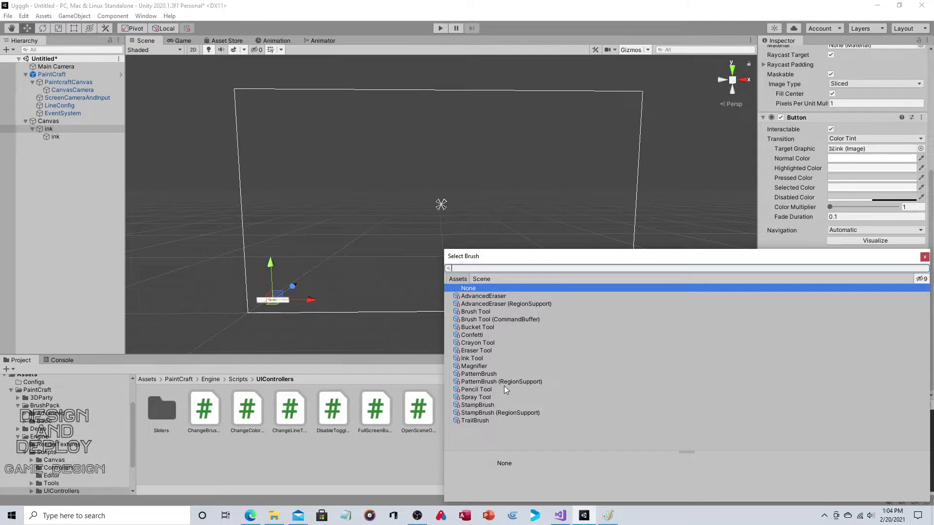
{"action": "left_click", "coordinate": [479, 359]}
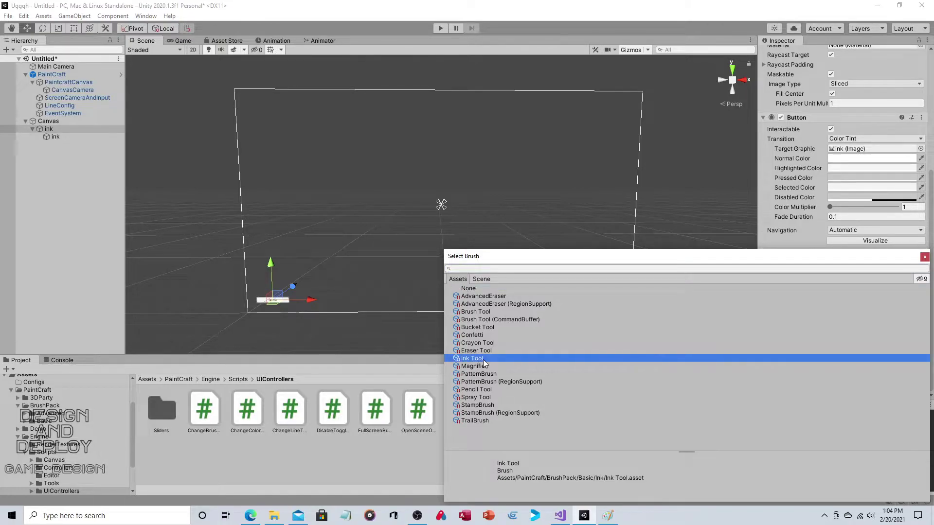
{"action": "double_click", "coordinate": [483, 359]}
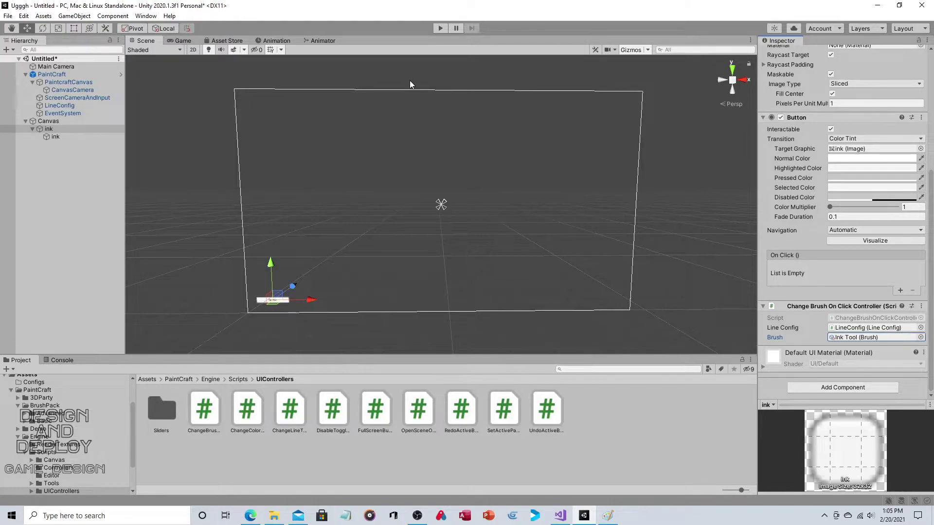
- Run the scene and draw test strokes, checking the Ink brush paints a thick blue line
{"action": "left_click", "coordinate": [441, 28]}
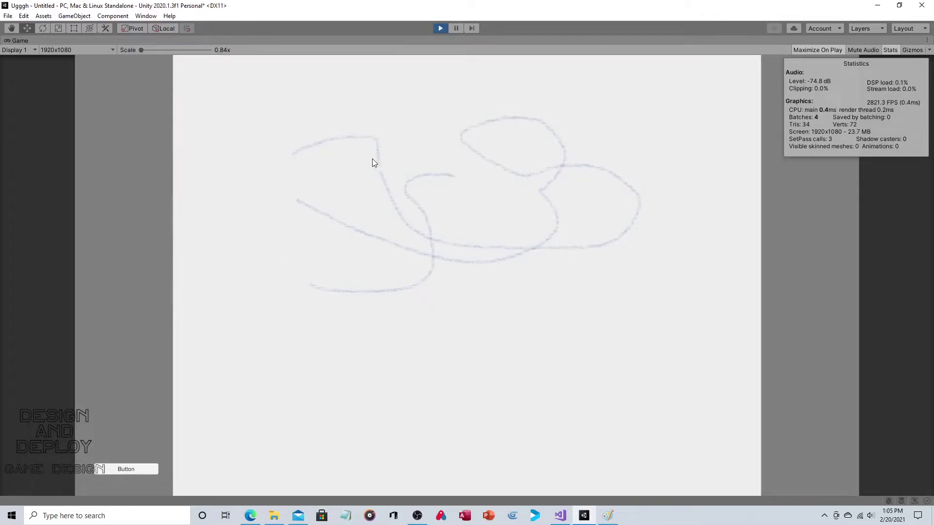
{"action": "mouse_move", "coordinate": [700, 109]}
{"action": "left_mouse_down"}
{"action": "mouse_move", "coordinate": [668, 123]}
{"action": "mouse_move", "coordinate": [708, 186]}
{"action": "mouse_move", "coordinate": [637, 193]}
{"action": "left_mouse_up"}
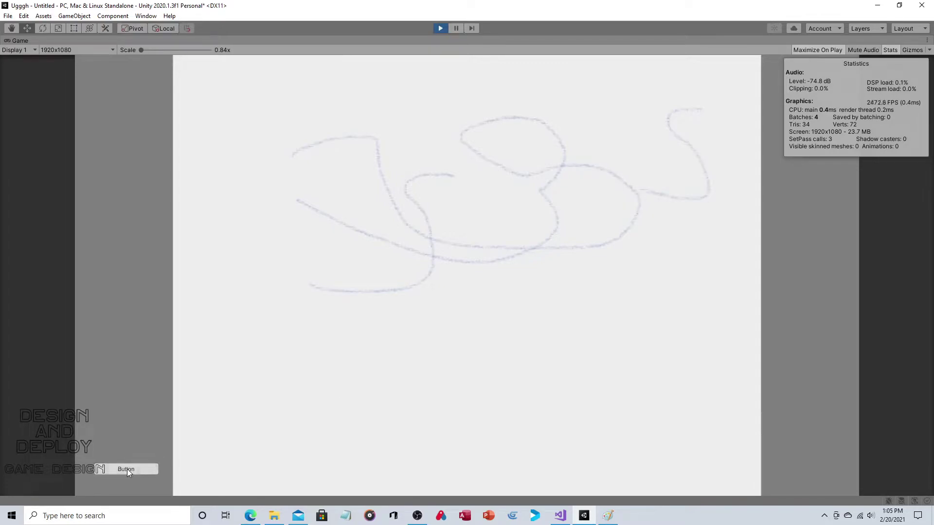
{"action": "mouse_move", "coordinate": [289, 294]}
{"action": "left_mouse_down"}
{"action": "mouse_move", "coordinate": [328, 327]}
{"action": "mouse_move", "coordinate": [587, 297]}
{"action": "mouse_move", "coordinate": [629, 359]}
{"action": "mouse_move", "coordinate": [719, 297]}
{"action": "left_mouse_up"}
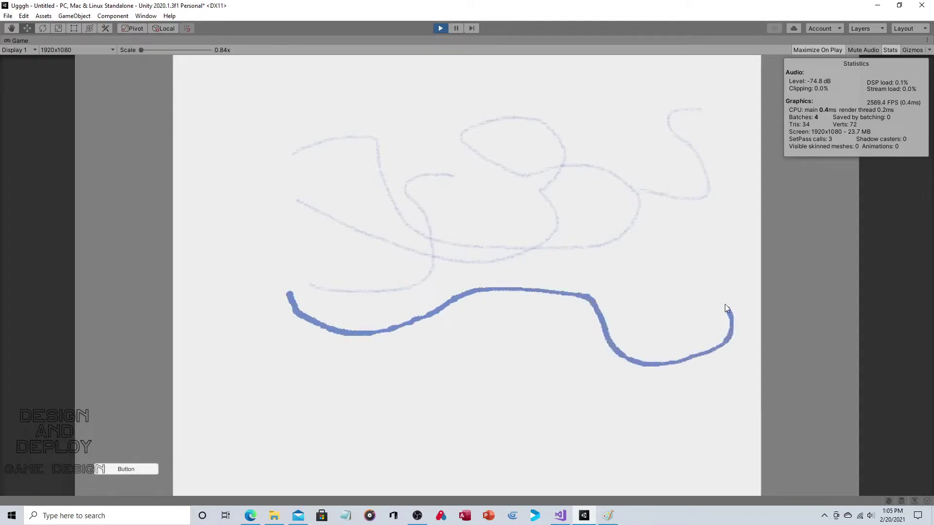
- Stop Play mode and change the ink button's label text from 'Button' to 'Ink'
{"action": "left_click", "coordinate": [440, 28]}
{"action": "left_click", "coordinate": [69, 138]}
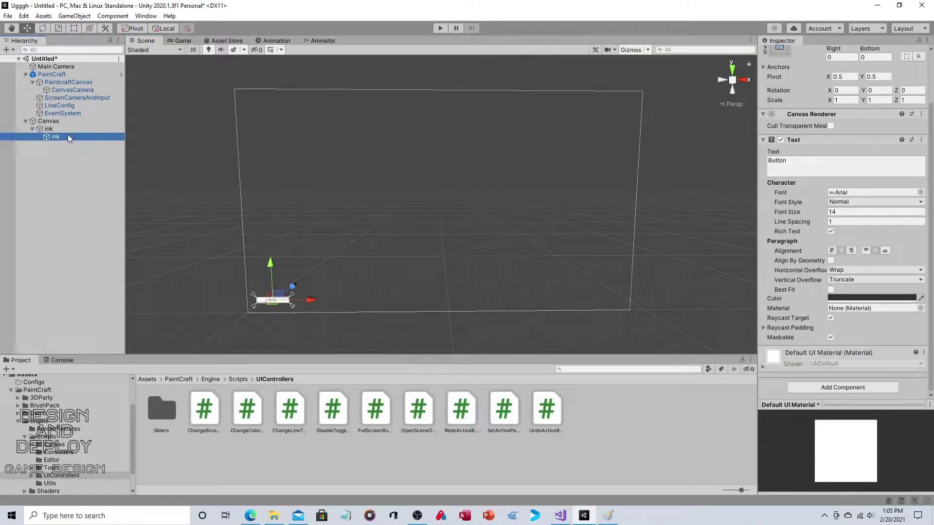
{"action": "left_click", "coordinate": [788, 161]}
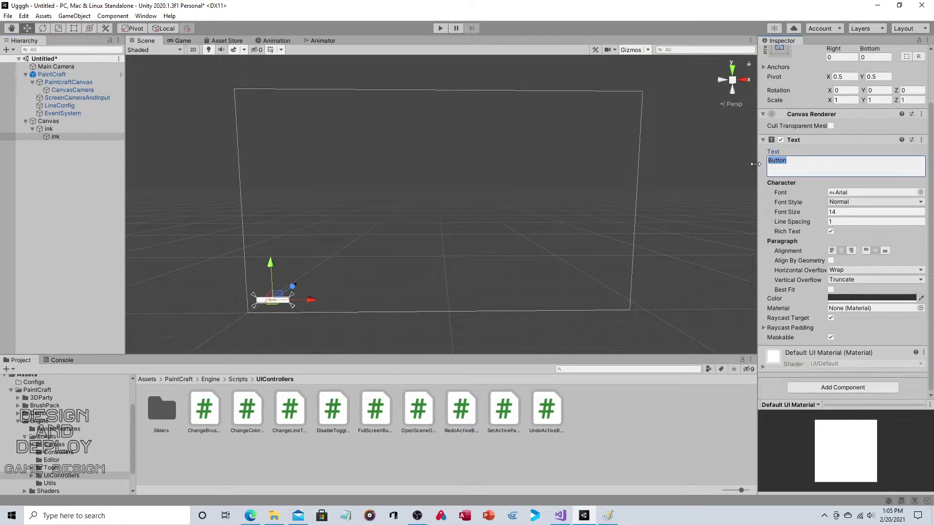
{"action": "type", "text": "Ink"}
{"action": "left_click", "coordinate": [38, 179]}
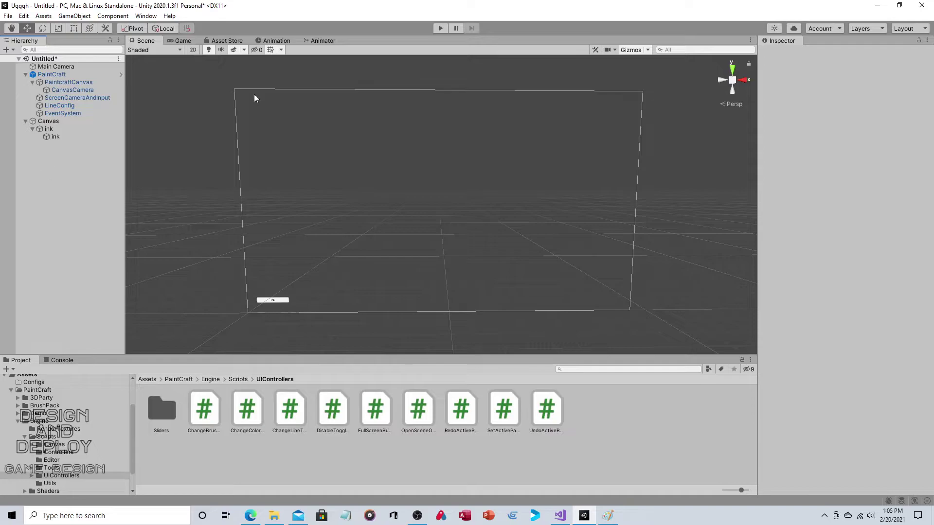
- Inspect the PaintcraftCanvas settings, then select the New Blank Page Config asset
{"action": "left_click", "coordinate": [280, 301]}
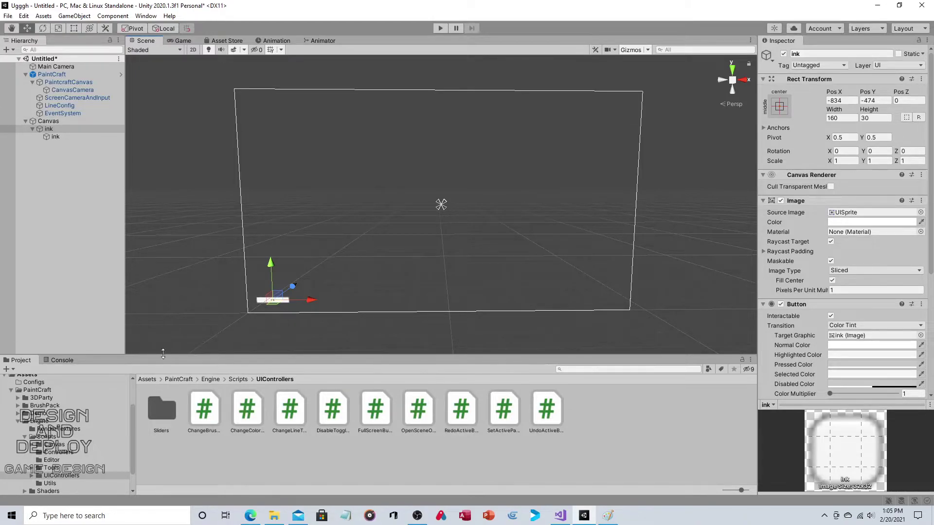
{"action": "left_click", "coordinate": [72, 83]}
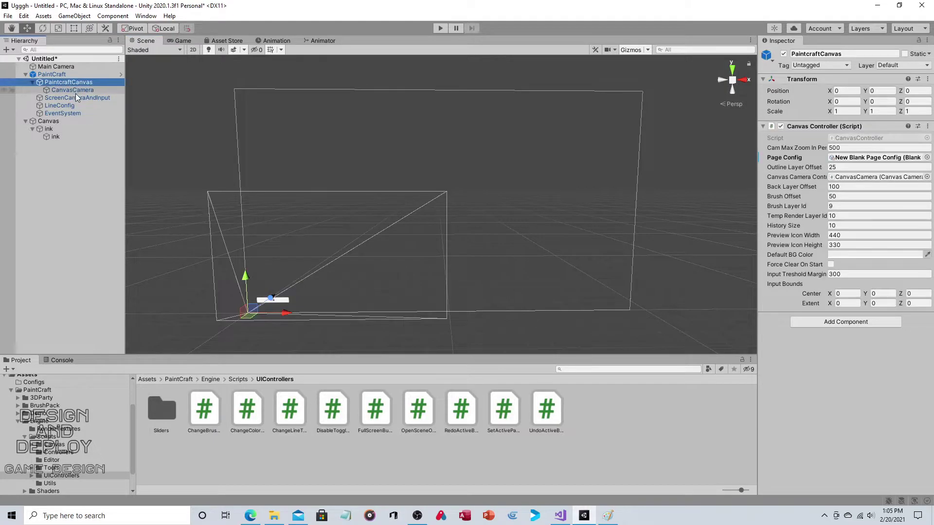
{"action": "left_click", "coordinate": [178, 379]}
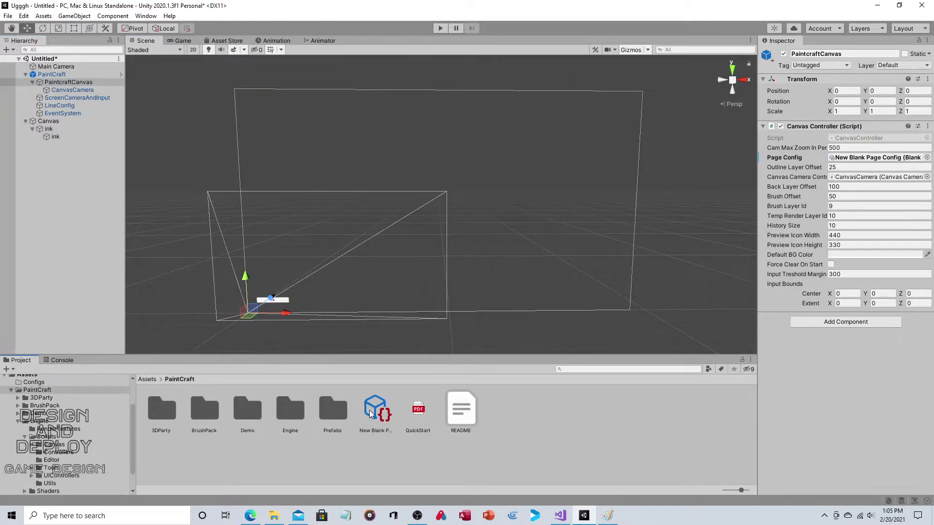
{"action": "left_click", "coordinate": [372, 412]}
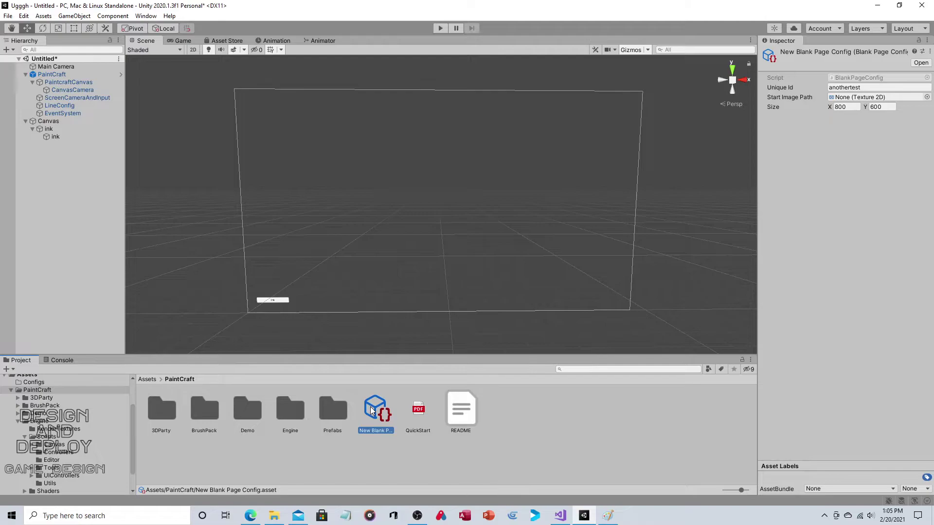
- In BrushPack > Basic > Ink, set the Ink Tool's Base Size to 50 × 50
{"action": "double_click", "coordinate": [204, 409]}
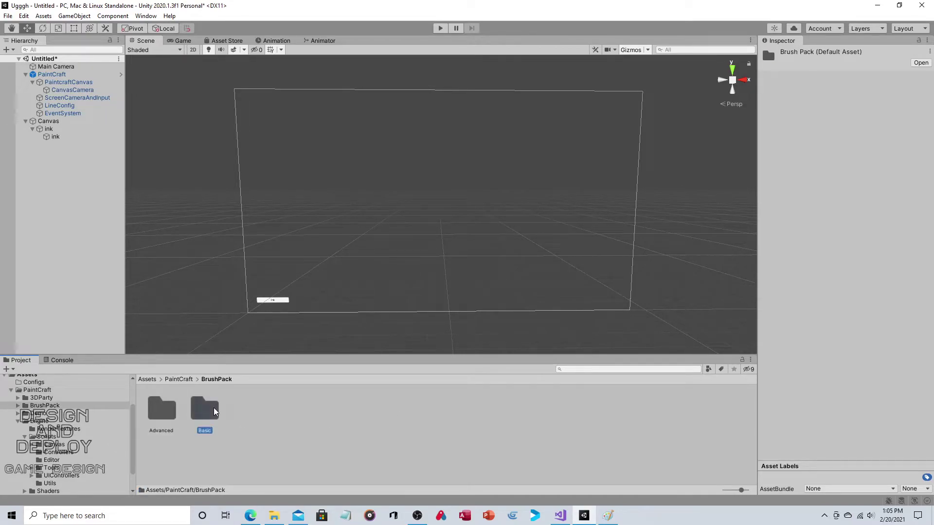
{"action": "double_click", "coordinate": [215, 408]}
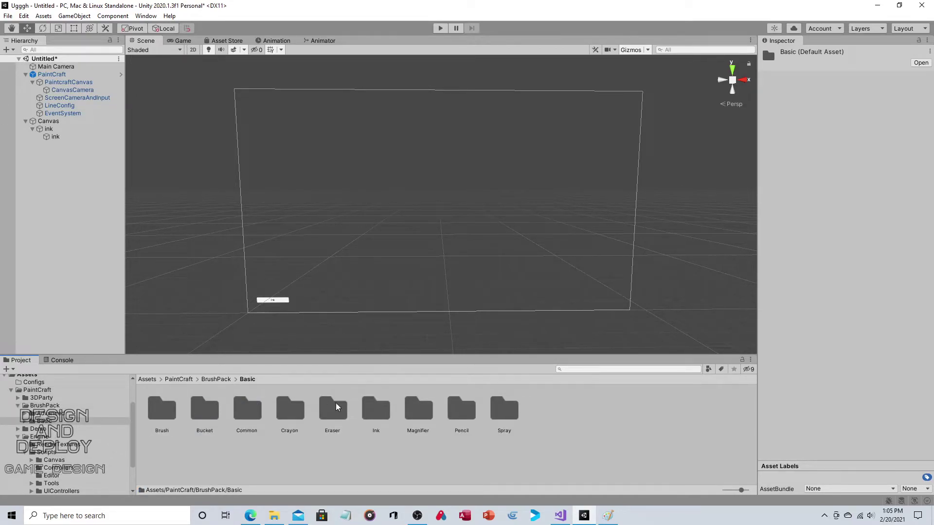
{"action": "double_click", "coordinate": [371, 410]}
{"action": "left_click", "coordinate": [162, 411]}
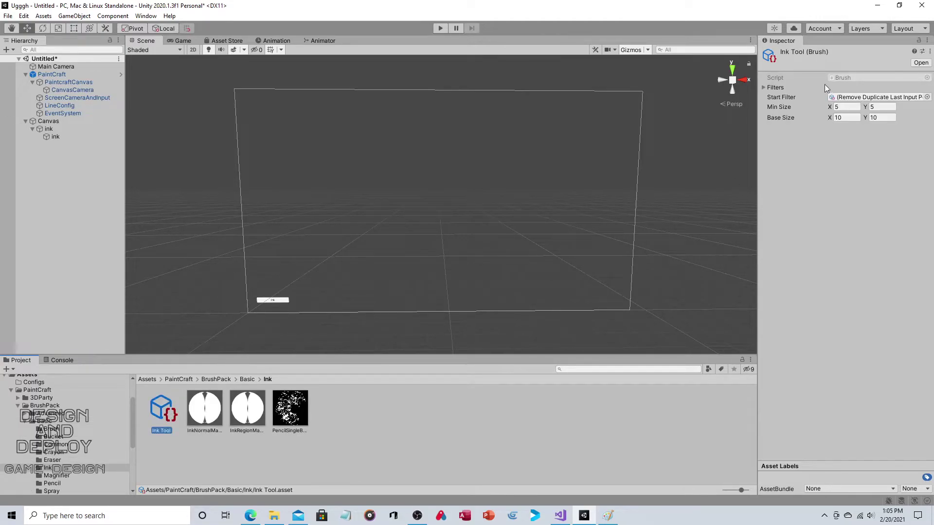
{"action": "left_click", "coordinate": [854, 119]}
{"action": "type", "text": "50"}
{"action": "left_click", "coordinate": [439, 28]}
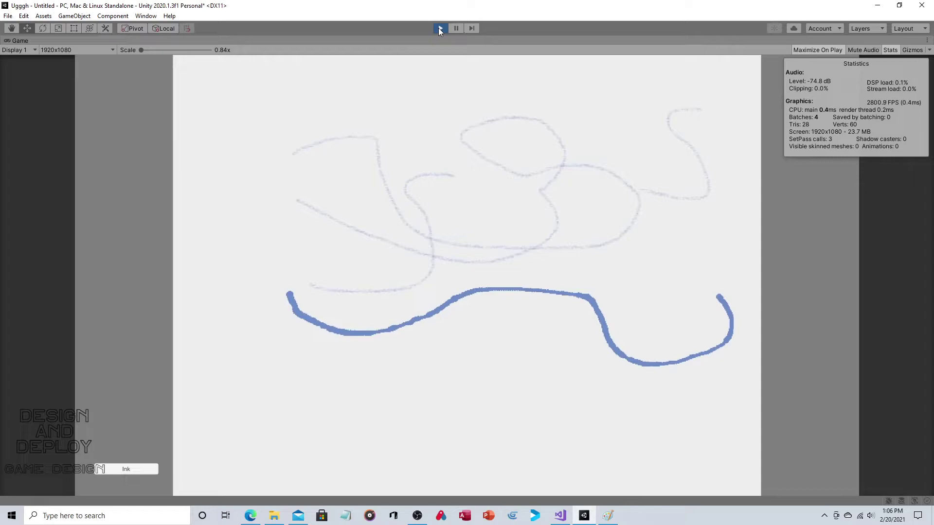
{"action": "left_click", "coordinate": [138, 470]}
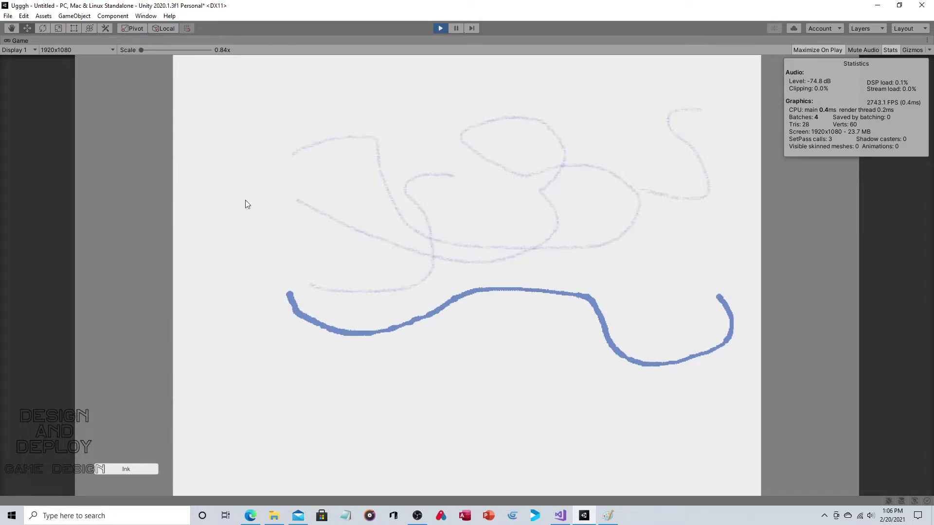
{"action": "mouse_move", "coordinate": [249, 165]}
{"action": "left_mouse_down"}
{"action": "mouse_move", "coordinate": [292, 195]}
{"action": "mouse_move", "coordinate": [427, 174]}
{"action": "mouse_move", "coordinate": [413, 281]}
{"action": "mouse_move", "coordinate": [250, 276]}
{"action": "mouse_move", "coordinate": [479, 316]}
{"action": "mouse_move", "coordinate": [430, 396]}
{"action": "mouse_move", "coordinate": [414, 397]}
{"action": "left_mouse_up"}
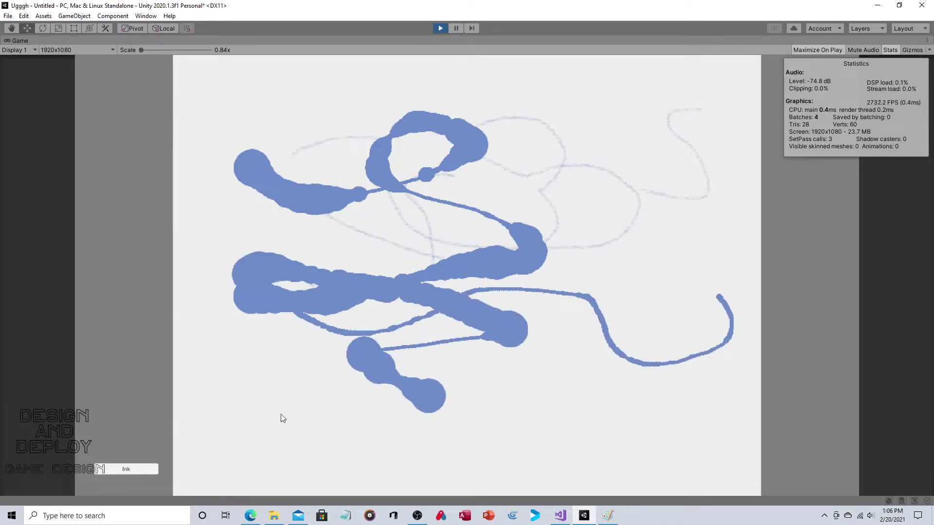
{"action": "mouse_move", "coordinate": [277, 416]}
{"action": "left_mouse_down"}
{"action": "mouse_move", "coordinate": [498, 440]}
{"action": "mouse_move", "coordinate": [649, 429]}
{"action": "left_mouse_up"}
{"action": "left_click_drag", "start_coordinate": [582, 423], "coordinate": [603, 294]}
{"action": "left_click", "coordinate": [441, 28]}
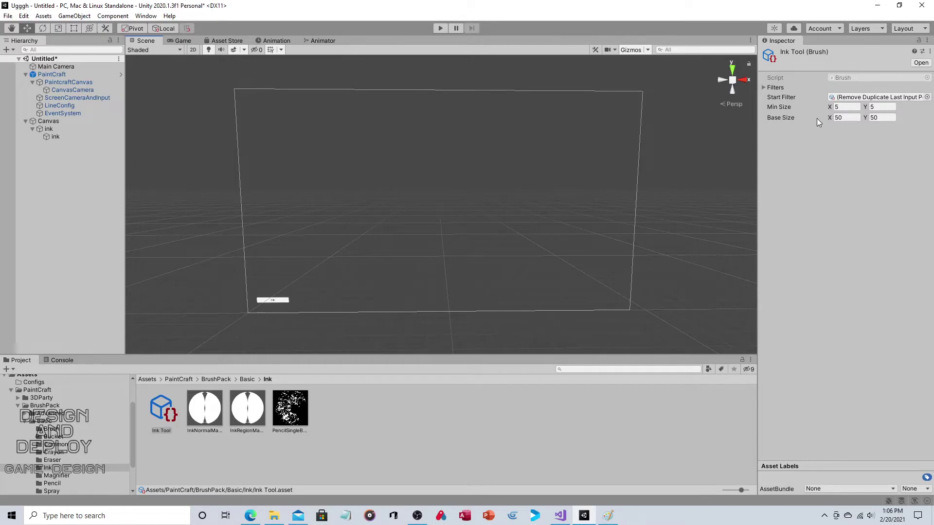
{"action": "left_click", "coordinate": [843, 108]}
- Duplicate the ink button, parent the copy to Canvas, and raise it above the original
{"action": "left_click", "coordinate": [52, 129]}
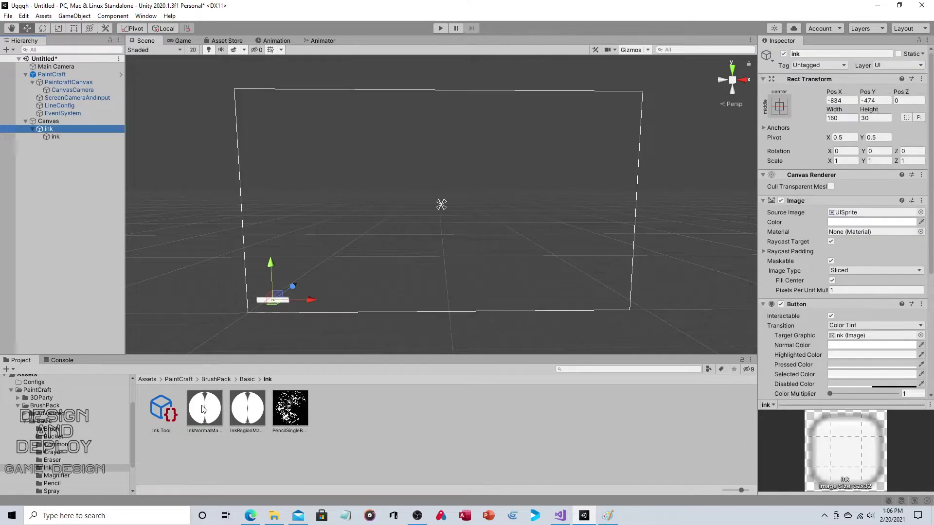
{"action": "left_click", "coordinate": [174, 379]}
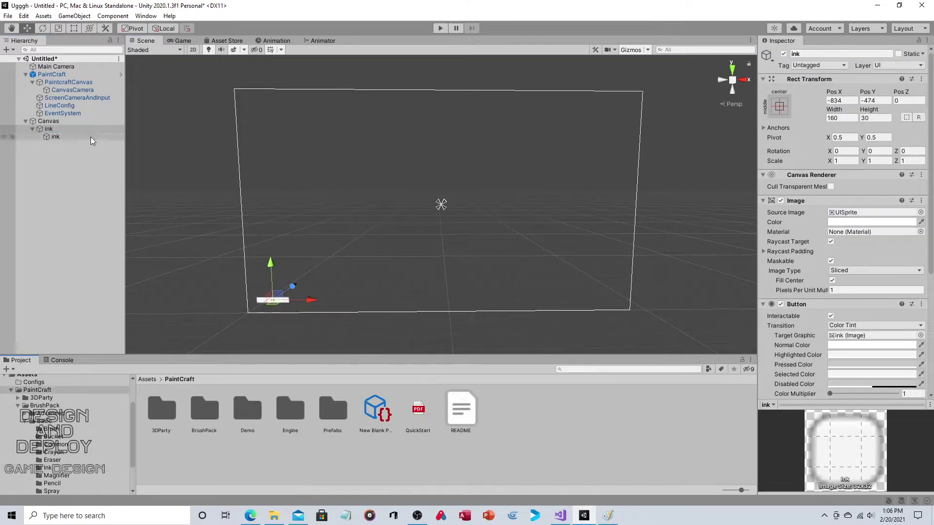
{"action": "right_click", "coordinate": [68, 129]}
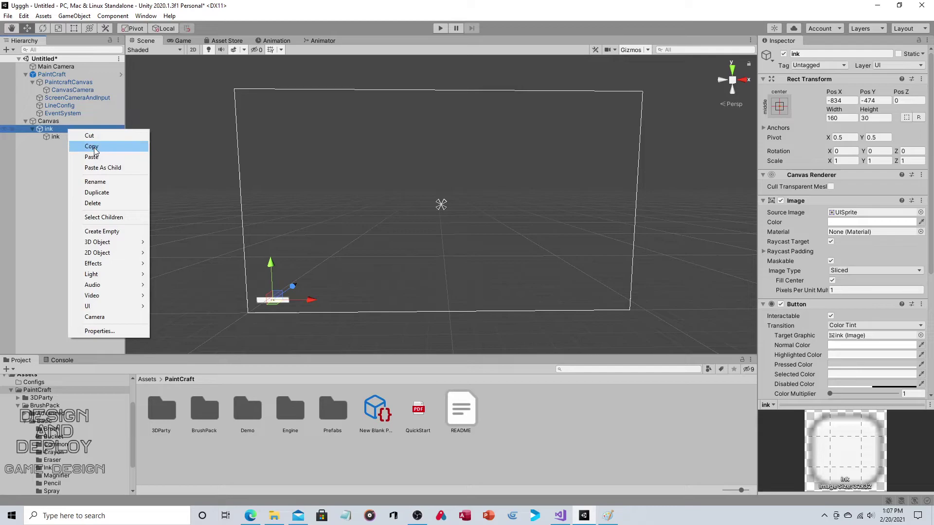
{"action": "left_click", "coordinate": [100, 146]}
{"action": "right_click", "coordinate": [87, 155]}
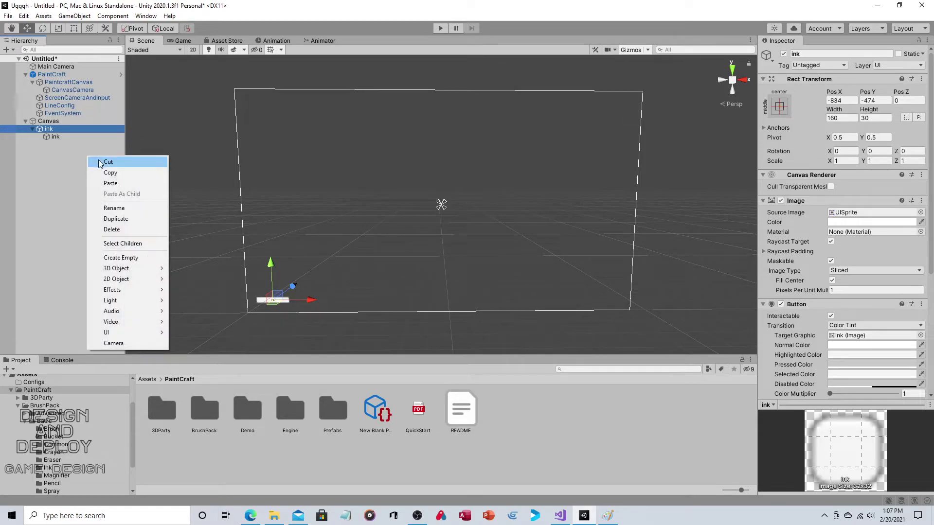
{"action": "left_click", "coordinate": [110, 183]}
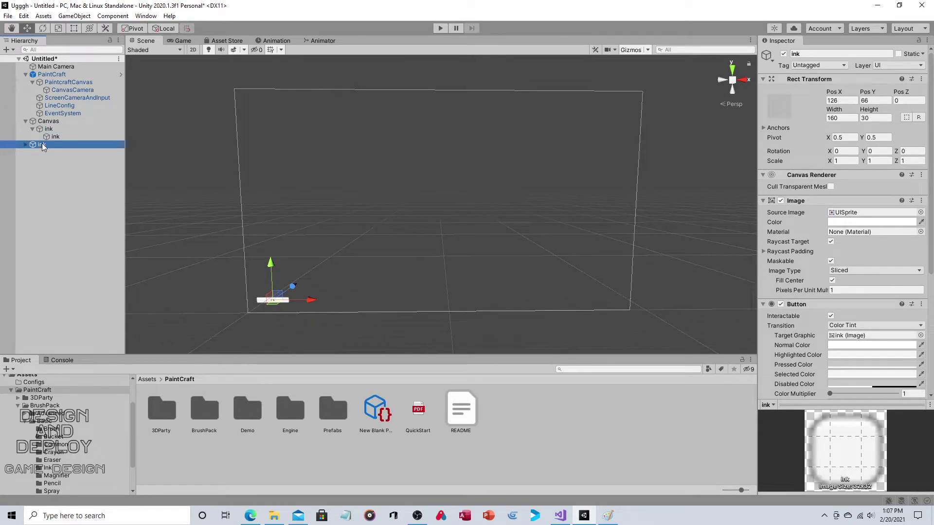
{"action": "left_click_drag", "start_coordinate": [42, 145], "coordinate": [59, 137]}
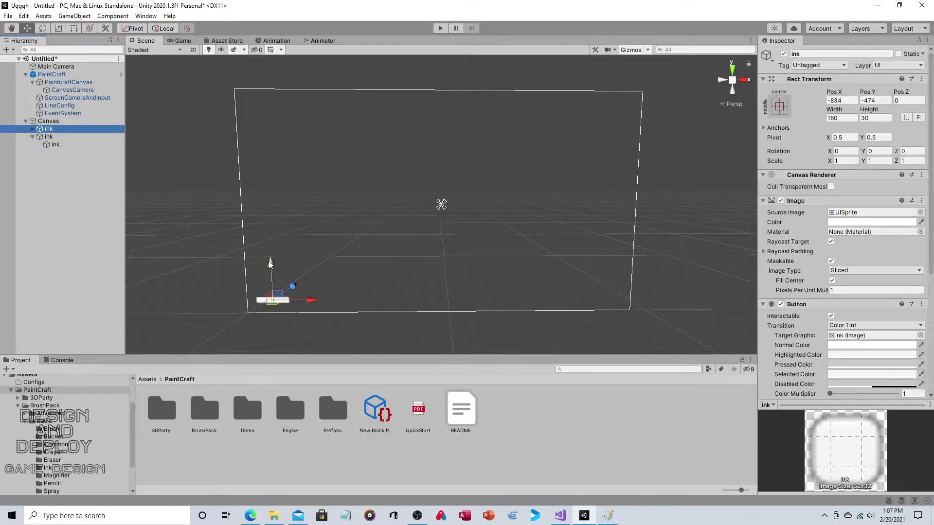
{"action": "left_click_drag", "start_coordinate": [270, 263], "coordinate": [271, 249]}
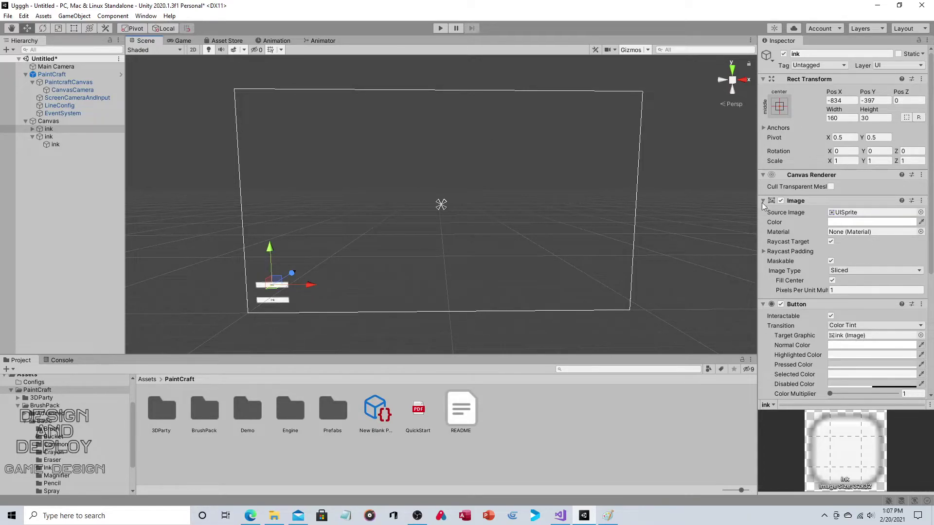
- Rename the copied button object to 'bucket'
{"action": "left_click", "coordinate": [32, 129]}
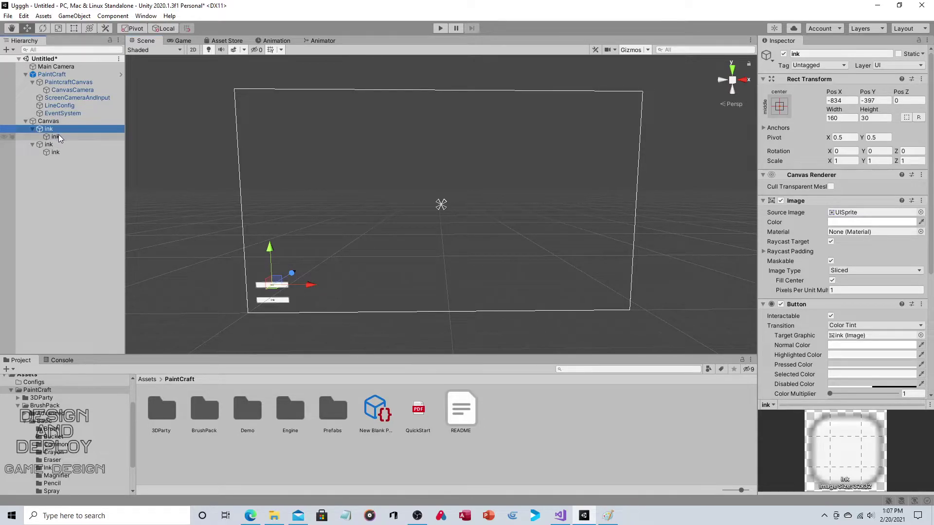
{"action": "double_click", "coordinate": [201, 412]}
{"action": "double_click", "coordinate": [204, 410]}
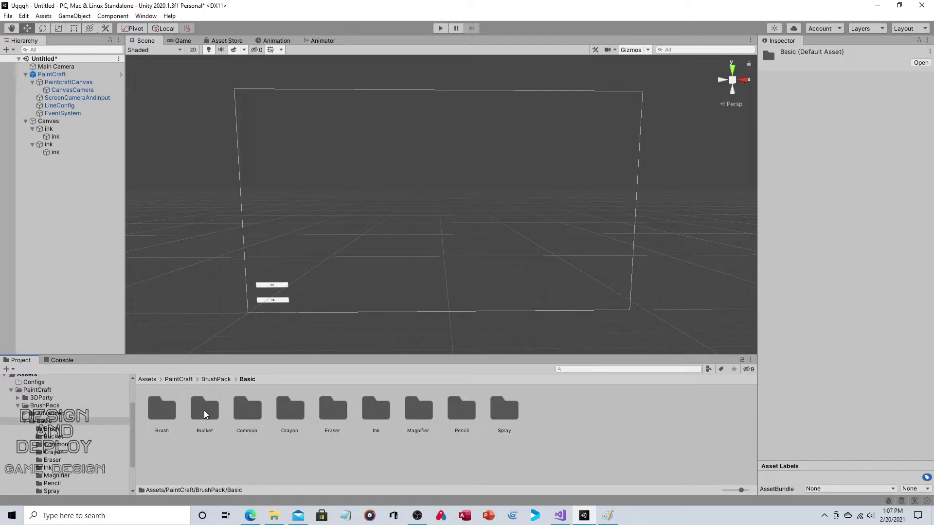
{"action": "left_click", "coordinate": [75, 136]}
{"action": "left_click", "coordinate": [73, 130]}
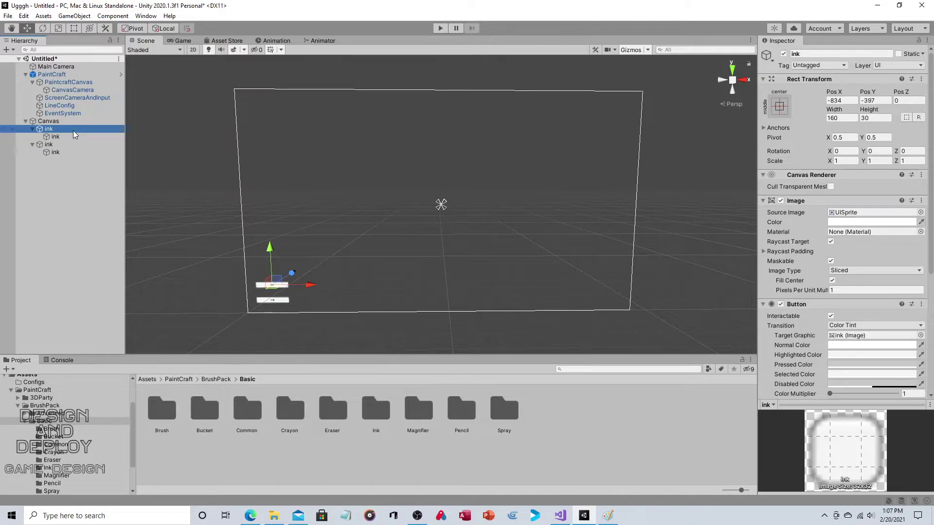
{"action": "left_click", "coordinate": [73, 129]}
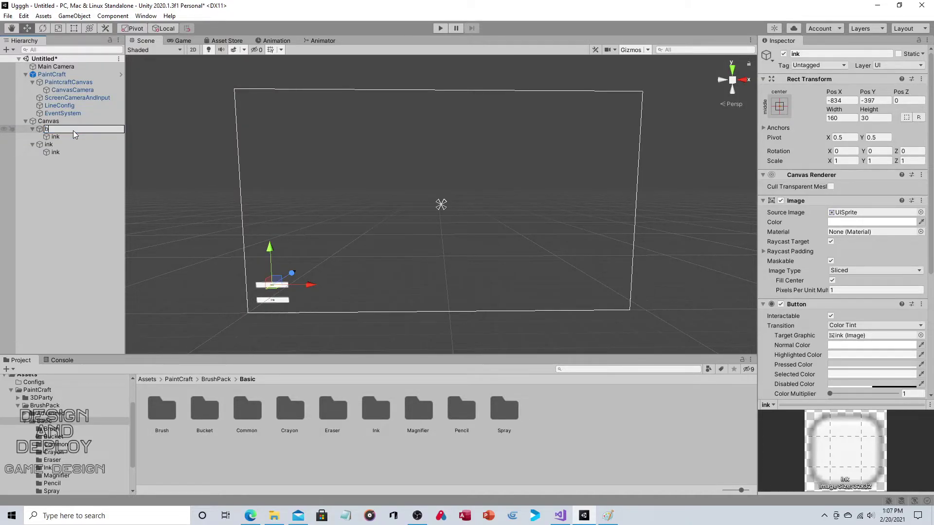
{"action": "key", "text": "Return"}
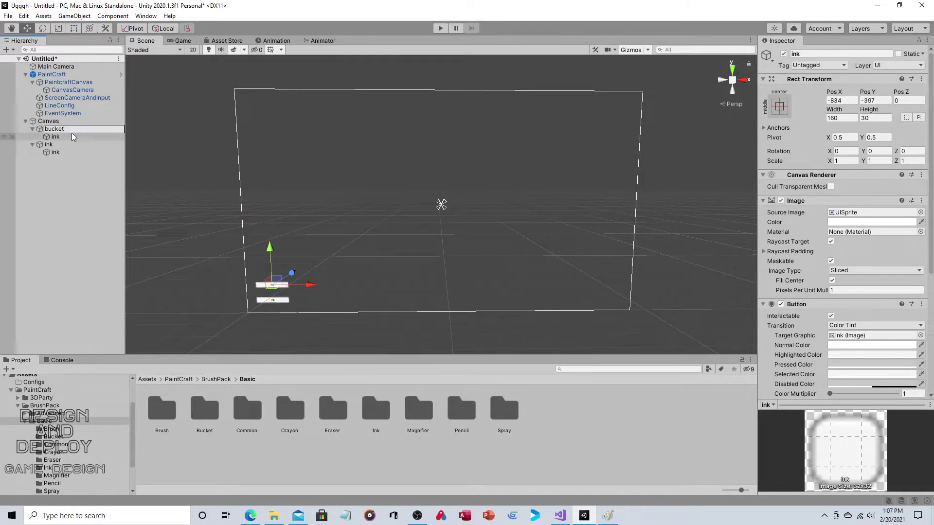
- Rename the copy's child label to 'bucket' and set its displayed text to 'Bucket'
{"action": "left_click", "coordinate": [72, 135]}
{"action": "left_click", "coordinate": [71, 137]}
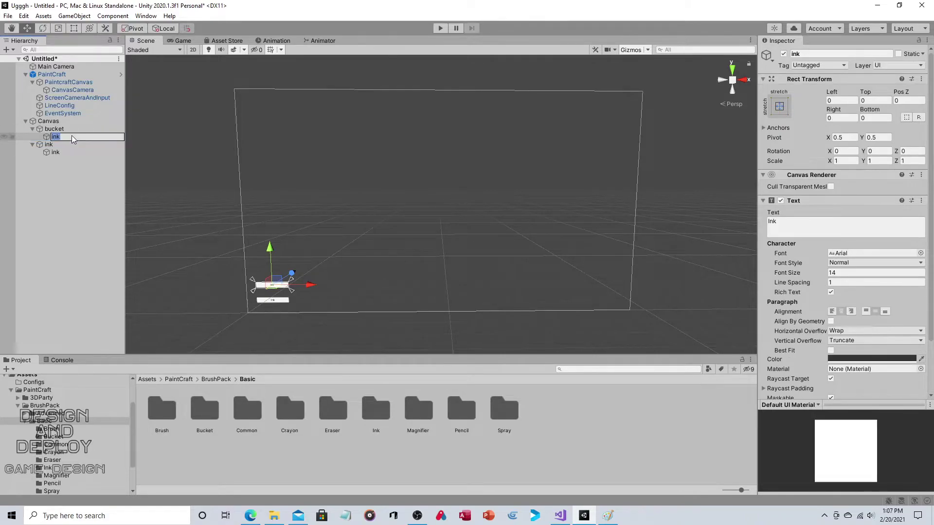
{"action": "type", "text": "bucket"}
{"action": "left_click", "coordinate": [83, 192]}
{"action": "left_click", "coordinate": [72, 137]}
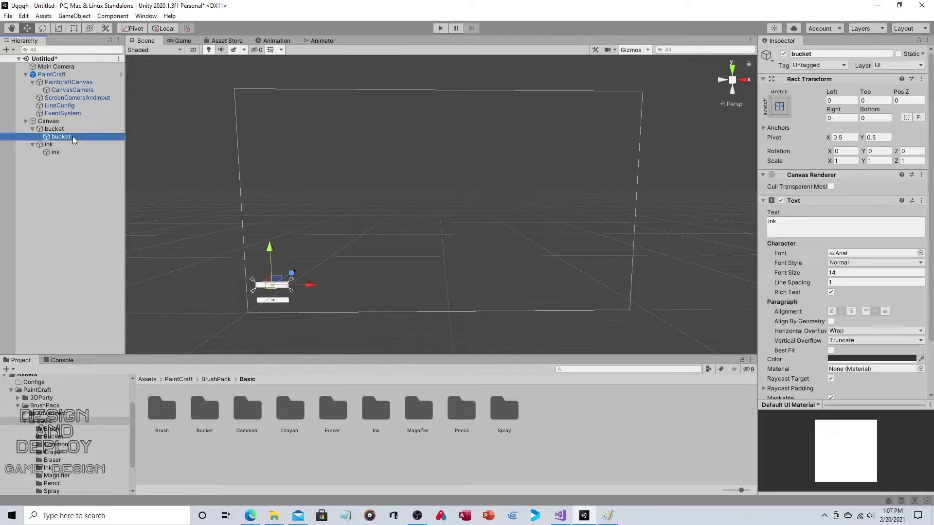
{"action": "left_click", "coordinate": [778, 223]}
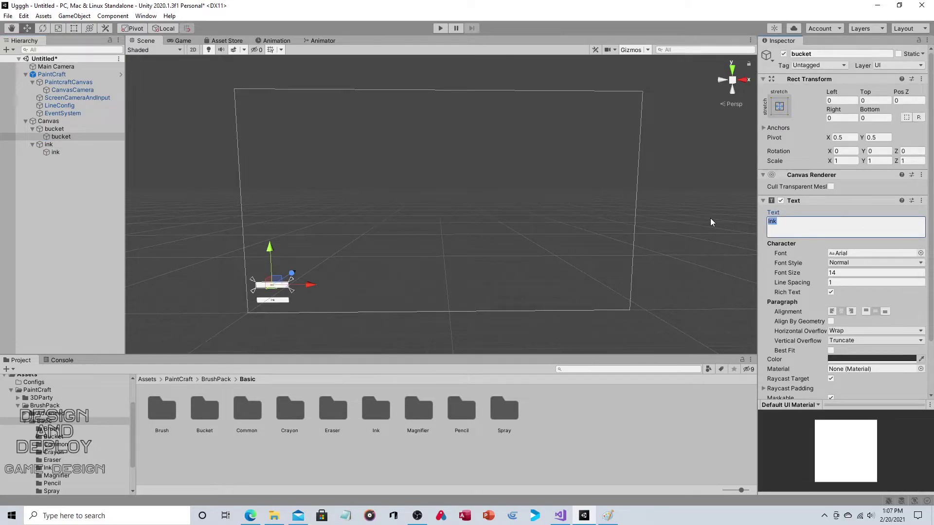
{"action": "type", "text": "Bucket"}
{"action": "left_click", "coordinate": [74, 202]}
- Assign the Bucket Tool brush to the bucket button's Change Brush On Click Controller
{"action": "left_click", "coordinate": [54, 129]}
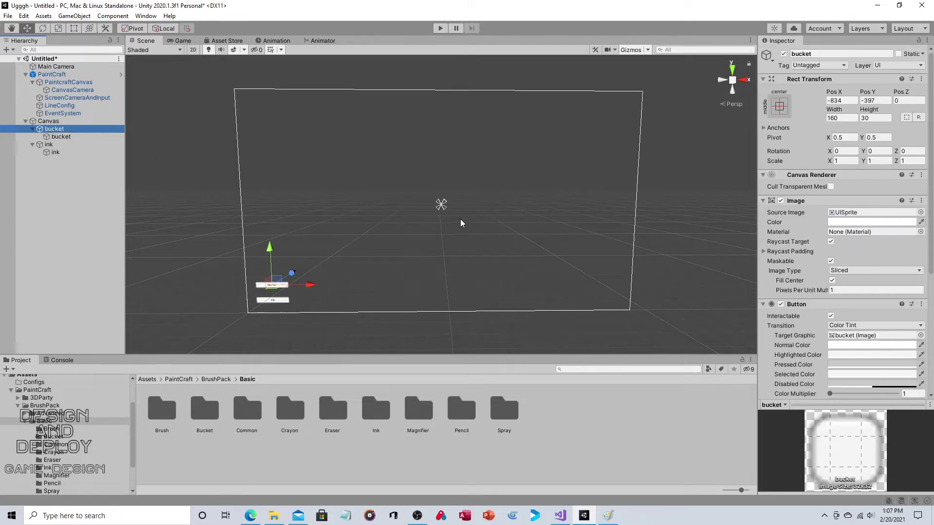
{"action": "scroll", "coordinate": [904, 278], "scroll_direction": "down", "scroll_amount": 5}
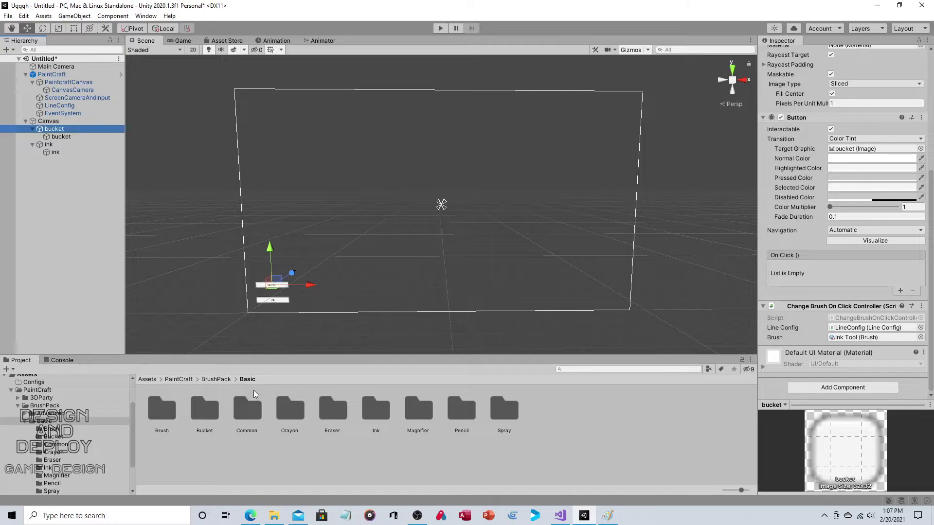
{"action": "double_click", "coordinate": [208, 412]}
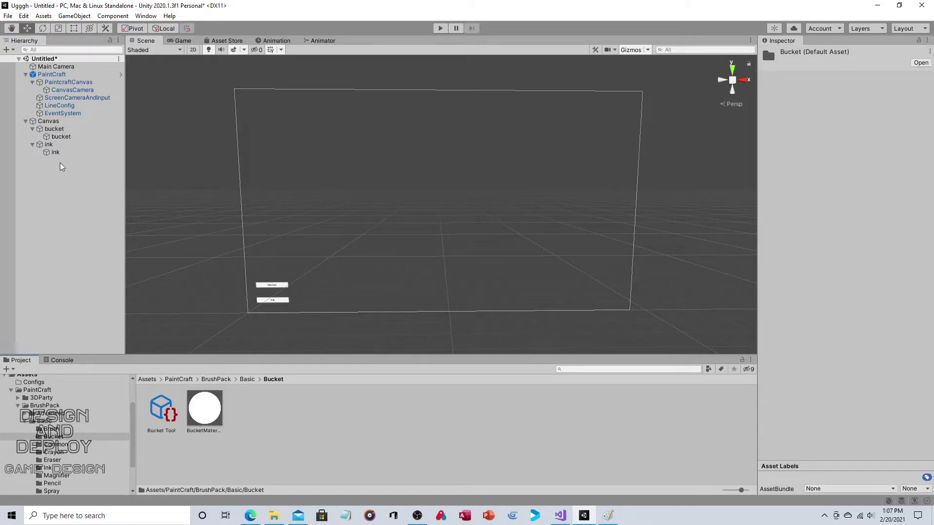
{"action": "left_click", "coordinate": [58, 129]}
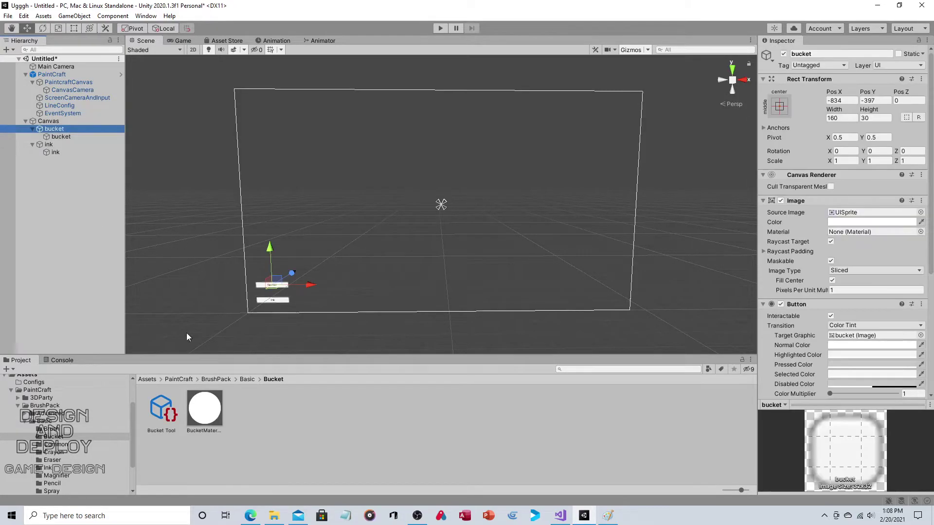
{"action": "scroll", "coordinate": [837, 262], "scroll_direction": "down", "scroll_amount": 4}
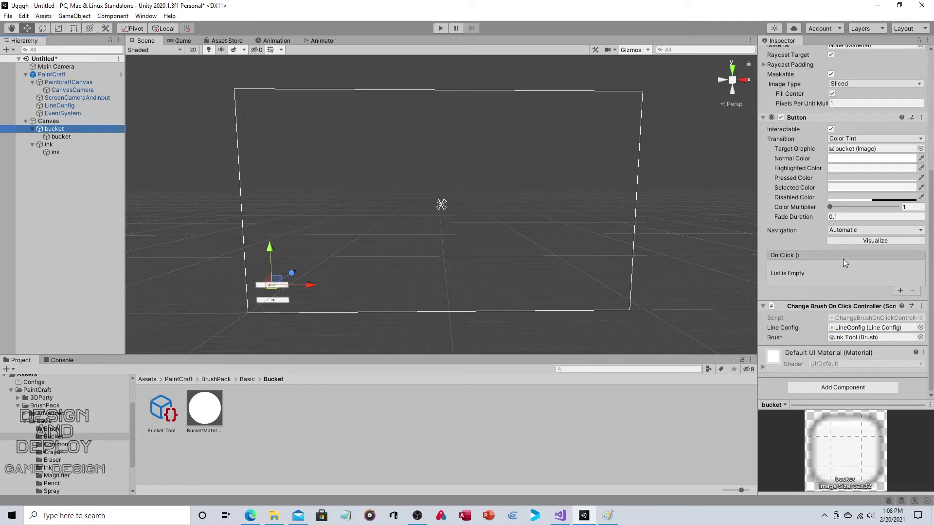
{"action": "left_click", "coordinate": [162, 411]}
{"action": "mouse_move", "coordinate": [162, 410]}
{"action": "left_mouse_down"}
{"action": "mouse_move", "coordinate": [806, 398]}
{"action": "mouse_move", "coordinate": [871, 338]}
{"action": "left_mouse_up"}
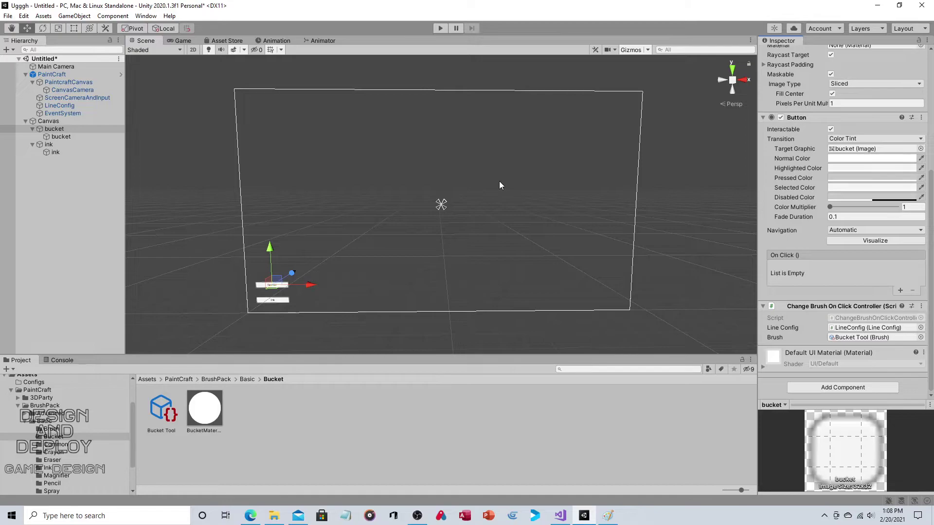
{"action": "left_click", "coordinate": [160, 413]}
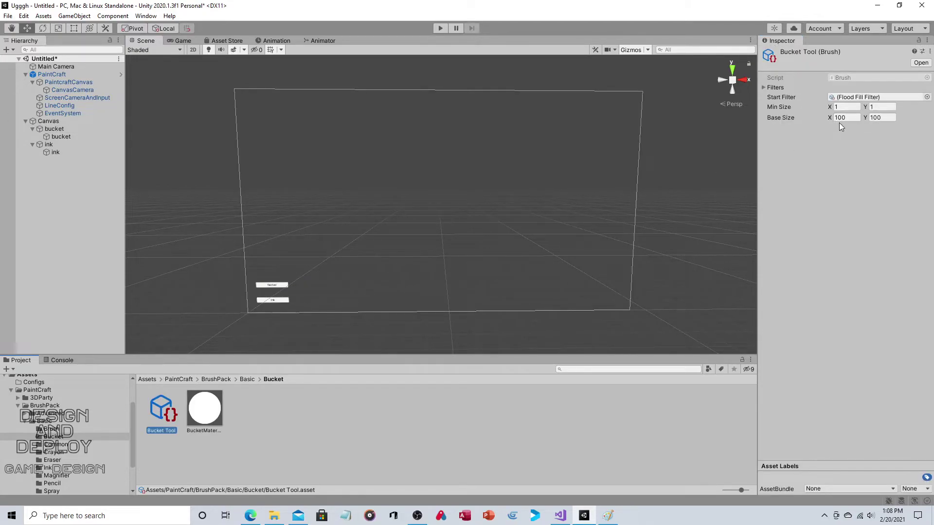
{"action": "left_click", "coordinate": [855, 118]}
- Test in Play mode that Bucket floods the canvas blue, then return to the Basic folder
{"action": "left_click", "coordinate": [441, 29]}
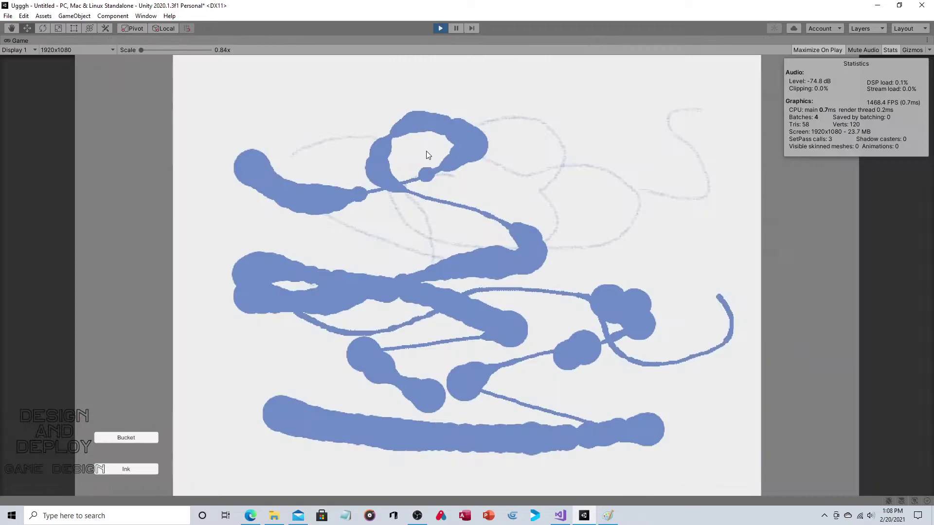
{"action": "left_click", "coordinate": [125, 438]}
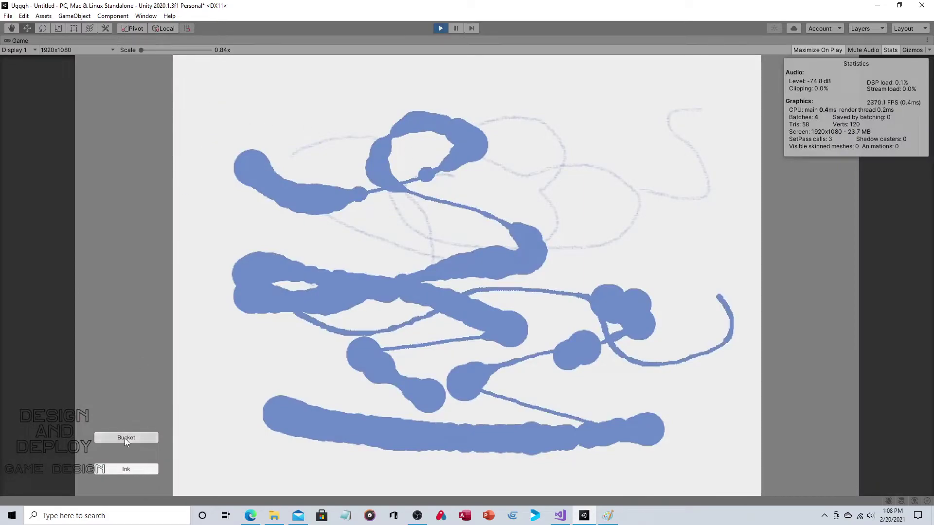
{"action": "left_click", "coordinate": [422, 155]}
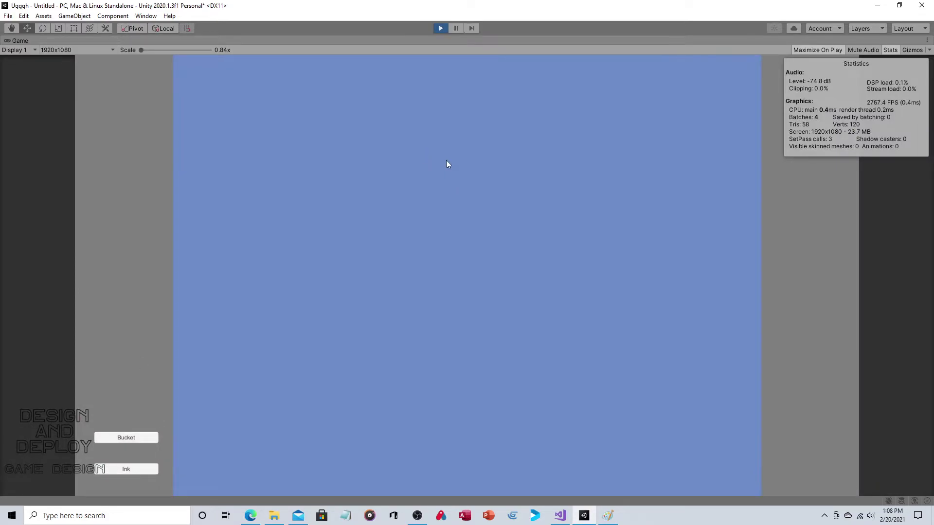
{"action": "left_click", "coordinate": [440, 28]}
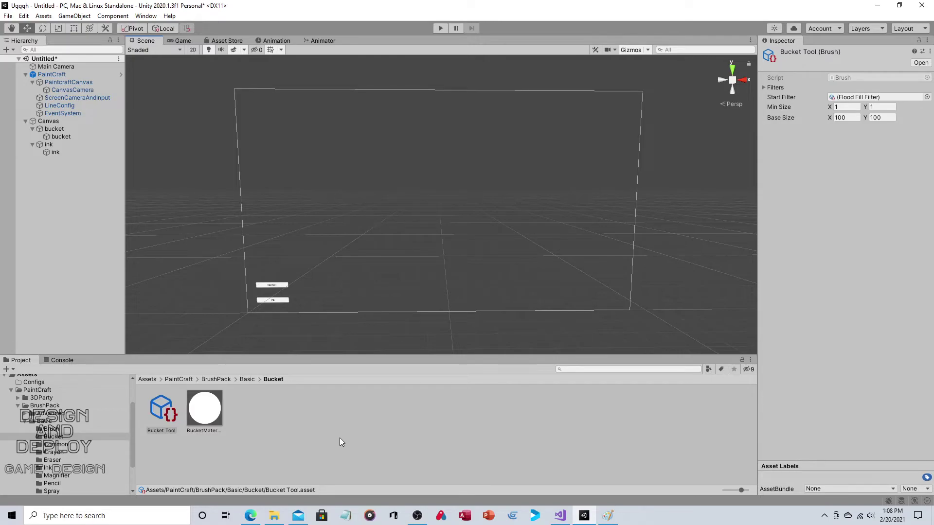
{"action": "left_click", "coordinate": [248, 380]}
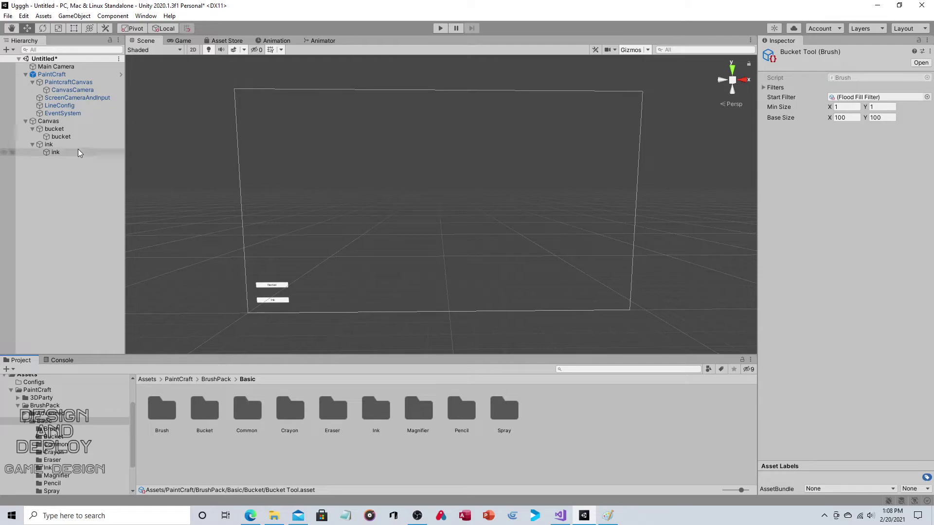
- Copy and paste the ink button again and place the copy under Canvas
{"action": "right_click", "coordinate": [55, 145]}
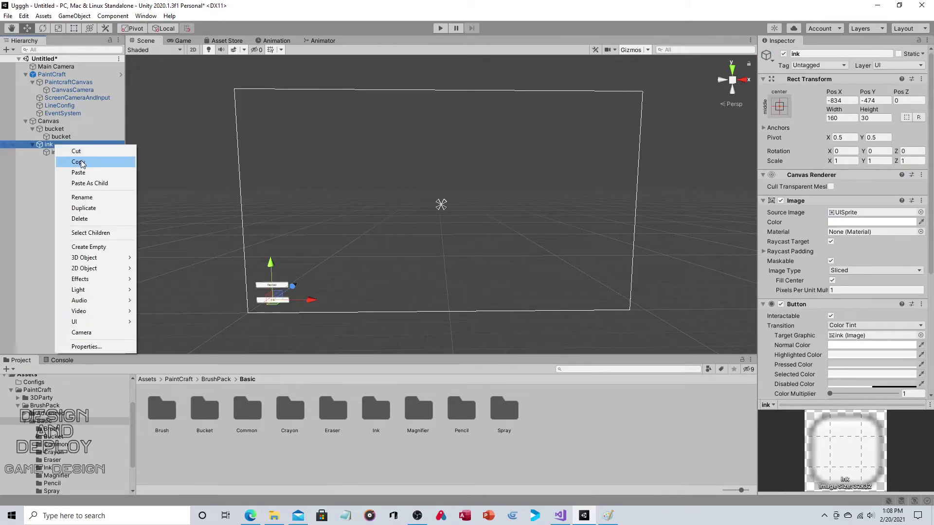
{"action": "left_click", "coordinate": [78, 162]}
{"action": "right_click", "coordinate": [78, 165]}
{"action": "left_click", "coordinate": [103, 194]}
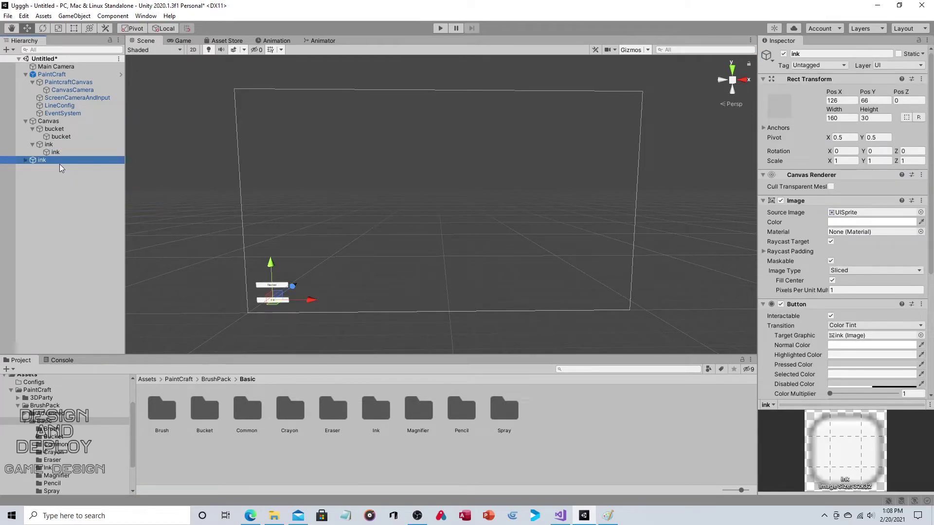
{"action": "left_click_drag", "start_coordinate": [57, 160], "coordinate": [58, 126]}
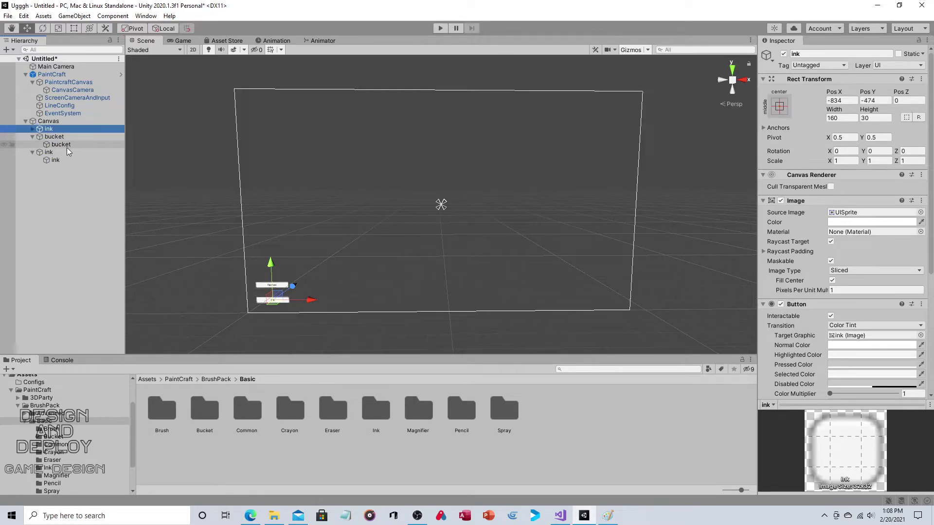
{"action": "left_click", "coordinate": [33, 128]}
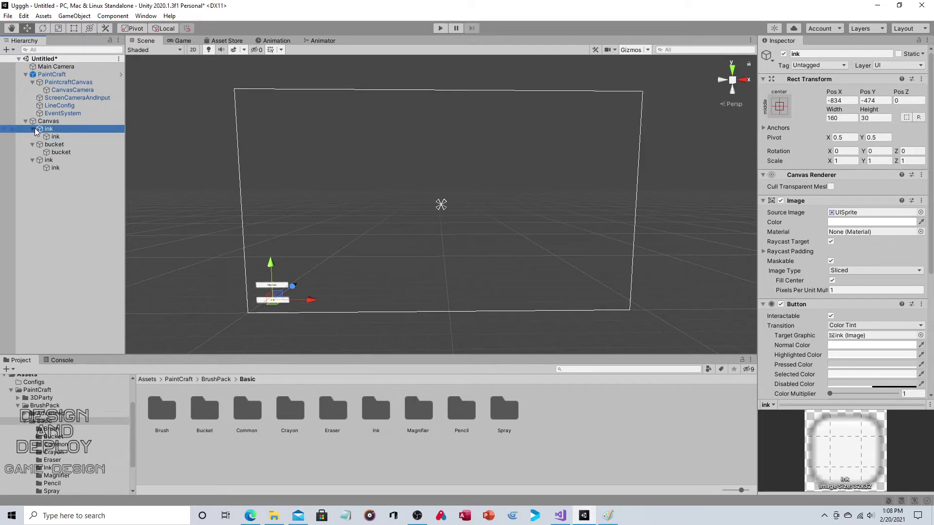
- Rename the new button and its child text object to 'eraser'
{"action": "left_click", "coordinate": [63, 129]}
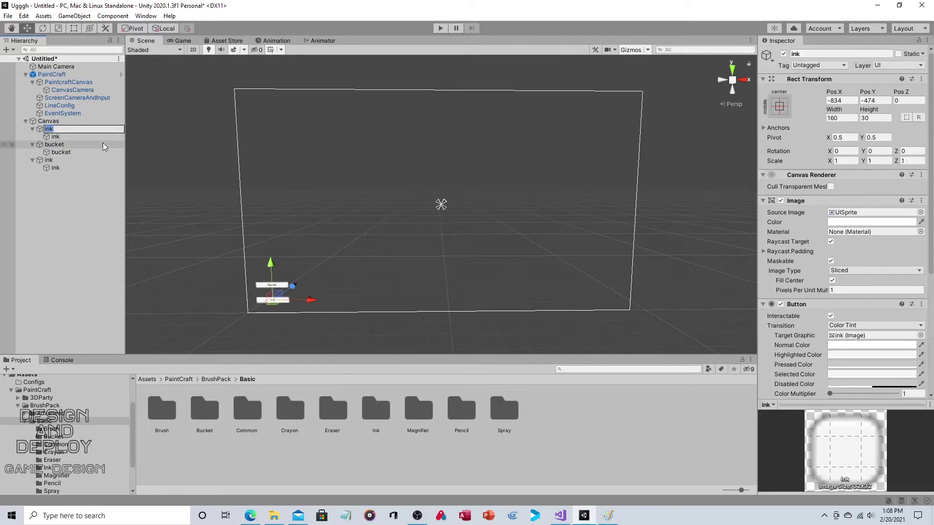
{"action": "type", "text": "eraser"}
{"action": "left_click", "coordinate": [71, 223]}
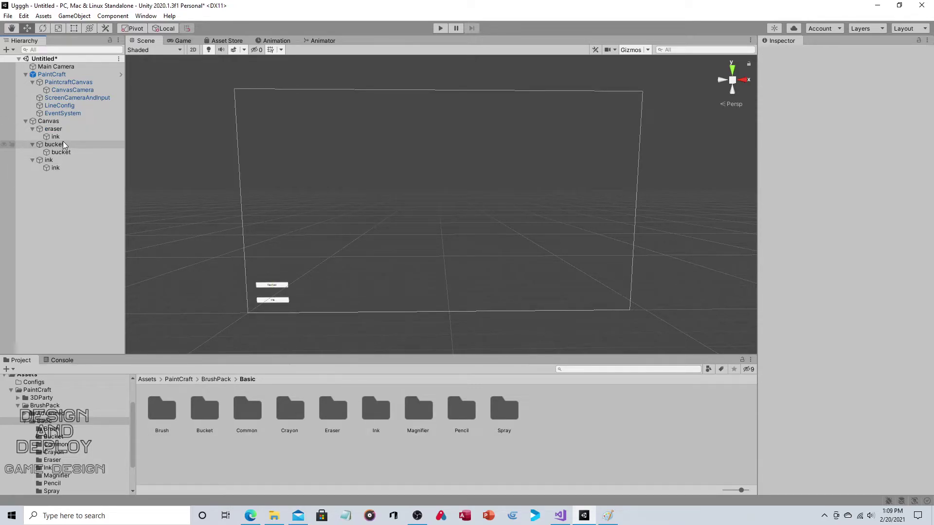
{"action": "left_click", "coordinate": [62, 137]}
{"action": "left_click", "coordinate": [68, 136]}
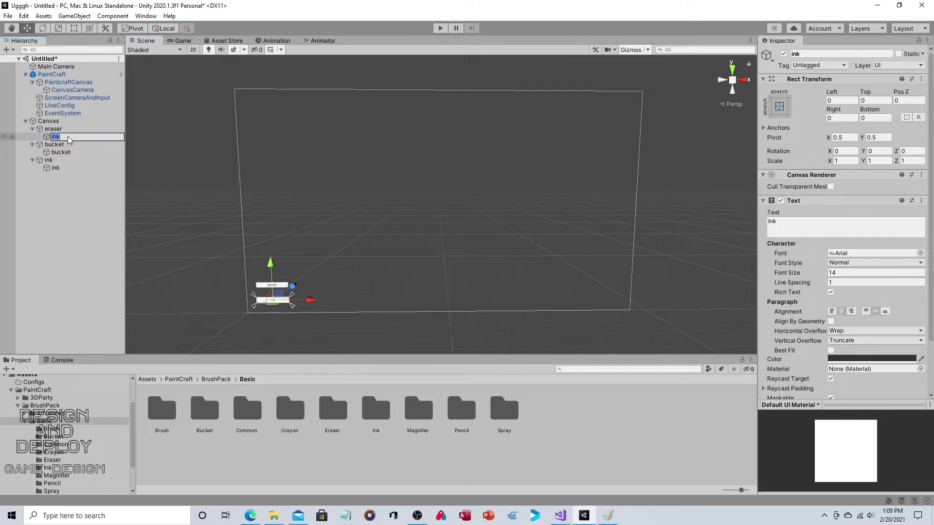
{"action": "type", "text": "eraser"}
{"action": "left_click", "coordinate": [63, 200]}
- Set the button's label to 'Eraser' and move it above the Bucket button
{"action": "left_click", "coordinate": [74, 137]}
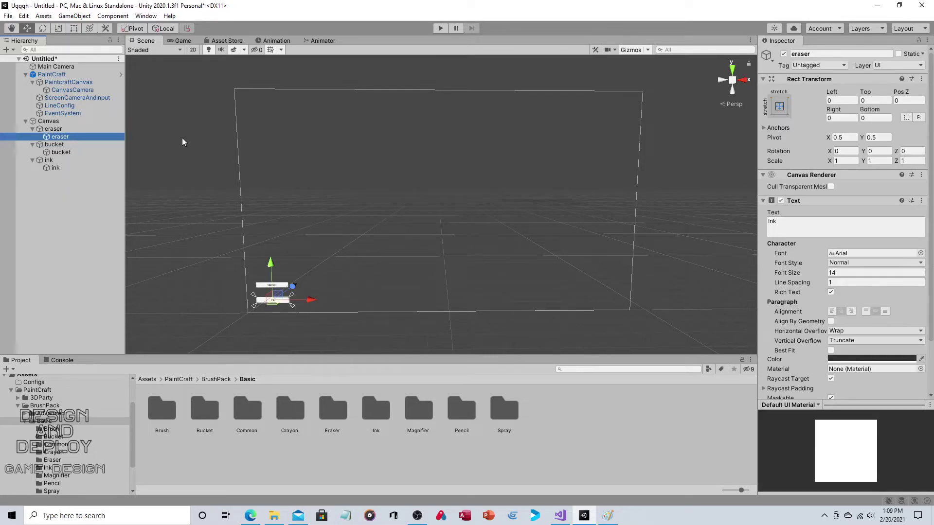
{"action": "left_click", "coordinate": [785, 220]}
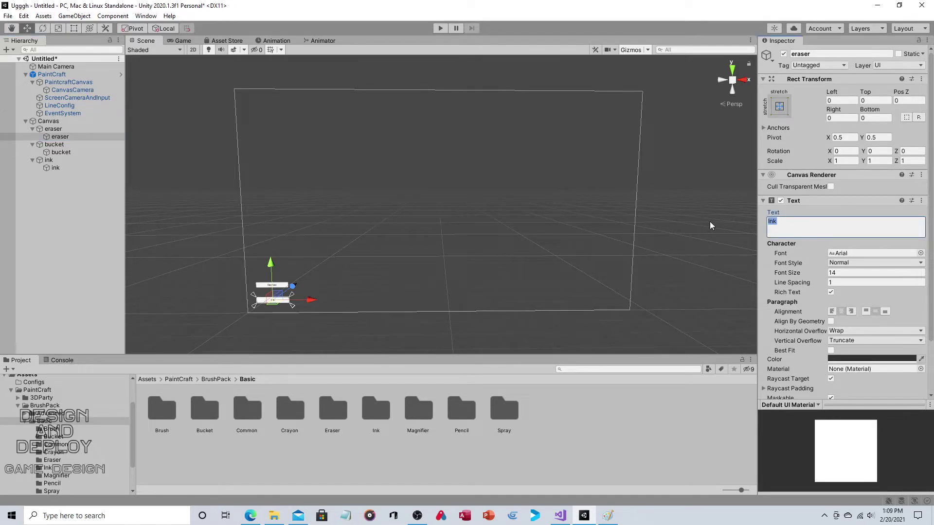
{"action": "type", "text": "Eraser"}
{"action": "left_click", "coordinate": [91, 194]}
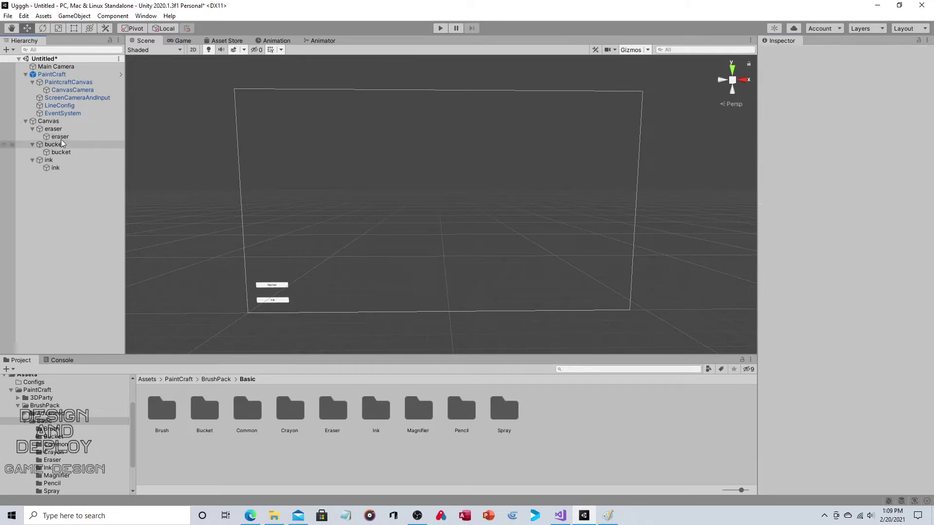
{"action": "left_click", "coordinate": [95, 130]}
{"action": "left_click_drag", "start_coordinate": [275, 256], "coordinate": [268, 233]}
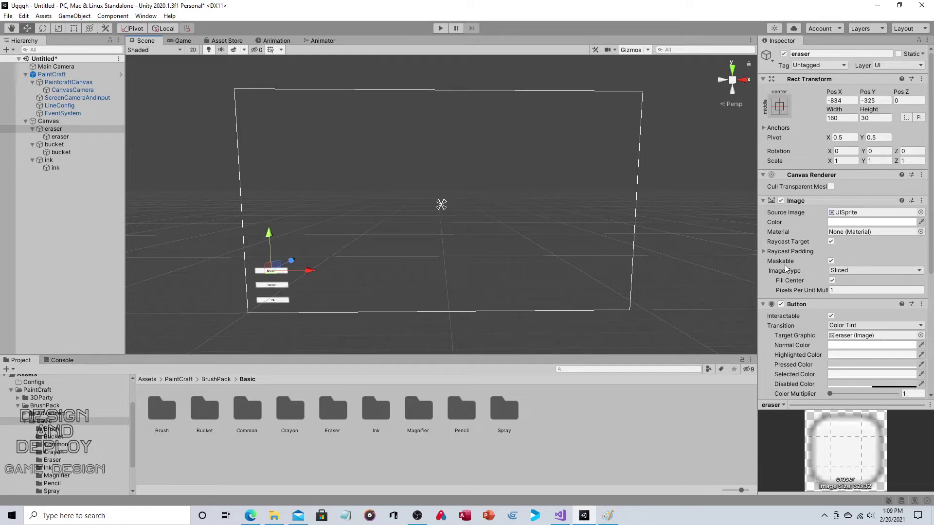
- Assign the Eraser Tool brush to the eraser button's Brush field and select the Eraser Tool asset
{"action": "scroll", "coordinate": [845, 271], "scroll_direction": "down", "scroll_amount": 5}
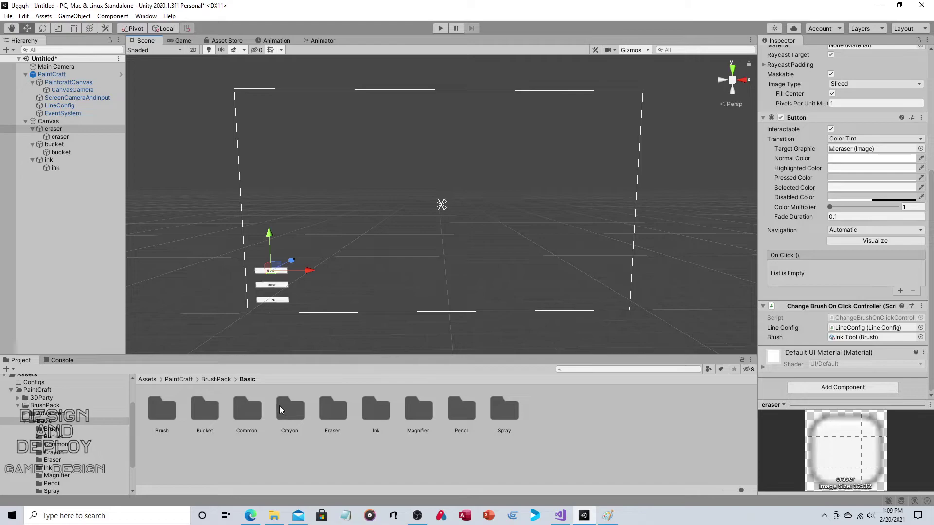
{"action": "left_click", "coordinate": [337, 411]}
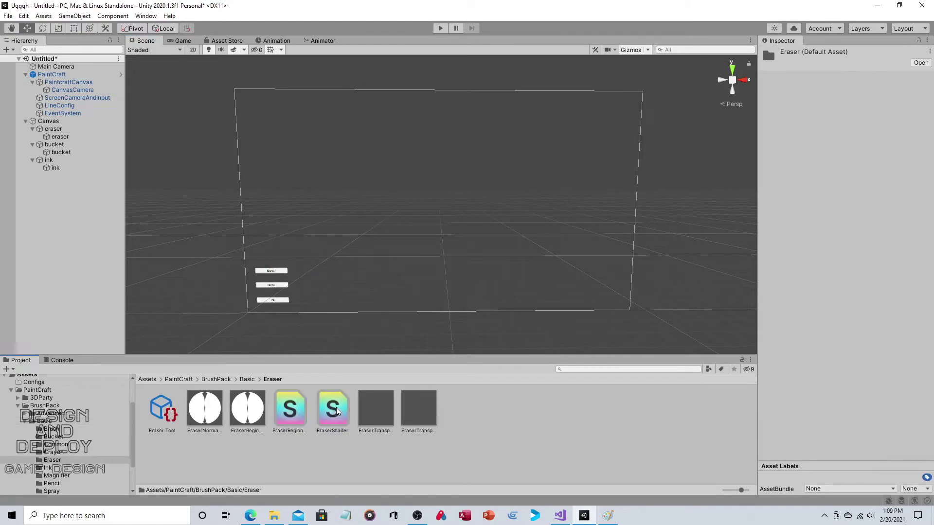
{"action": "left_click", "coordinate": [53, 129]}
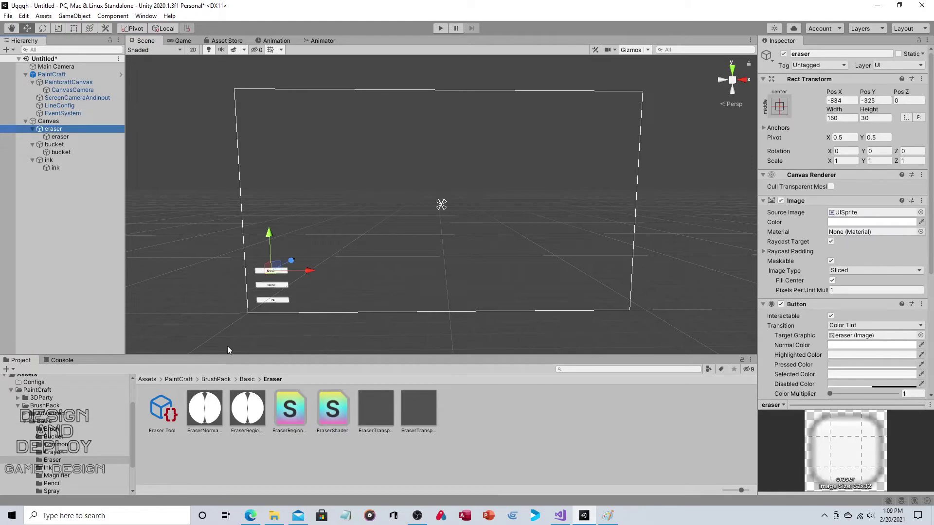
{"action": "mouse_move", "coordinate": [162, 408]}
{"action": "left_mouse_down"}
{"action": "mouse_move", "coordinate": [845, 402]}
{"action": "mouse_move", "coordinate": [872, 375]}
{"action": "mouse_move", "coordinate": [876, 351]}
{"action": "left_mouse_up"}
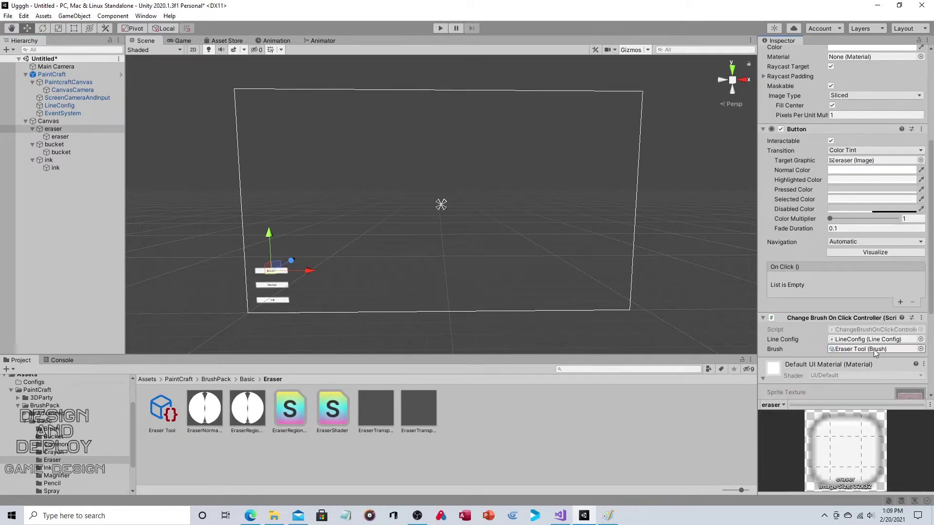
{"action": "left_click", "coordinate": [920, 349]}
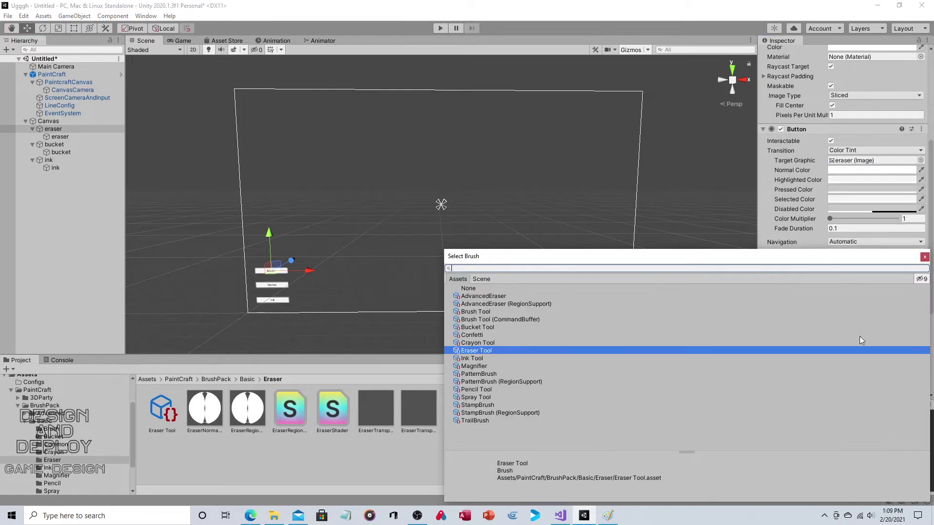
{"action": "left_click", "coordinate": [924, 256]}
{"action": "left_click", "coordinate": [160, 410]}
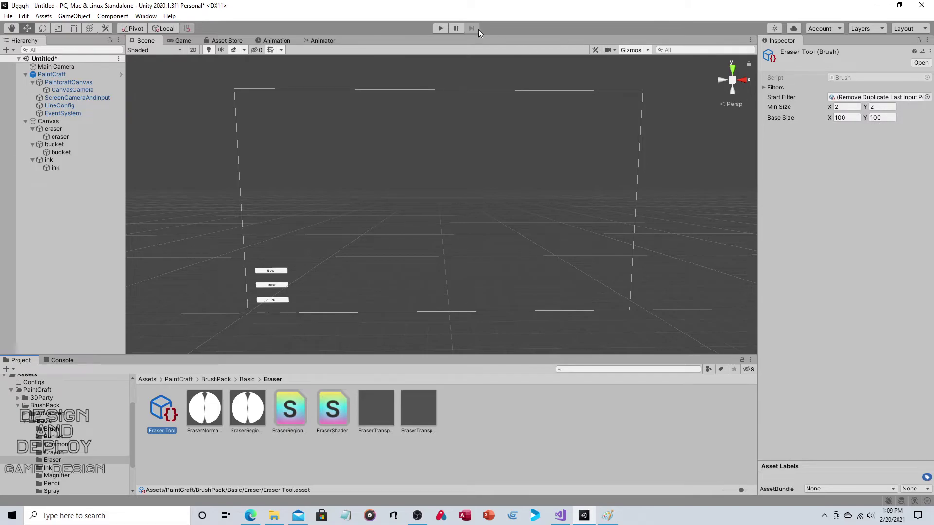
- Test the 100 × 100 eraser in Play mode with a wide erase stroke
{"action": "left_click", "coordinate": [441, 28]}
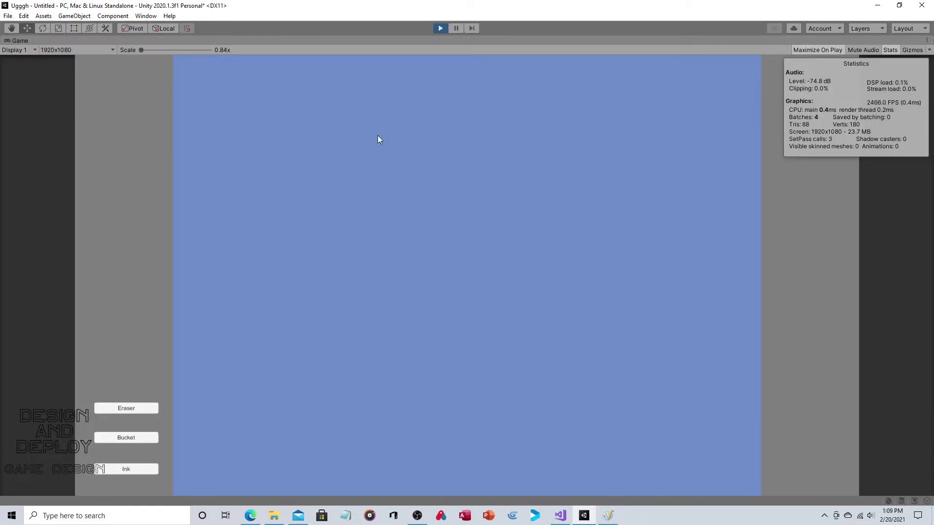
{"action": "left_click", "coordinate": [139, 407]}
{"action": "mouse_move", "coordinate": [270, 185]}
{"action": "left_mouse_down"}
{"action": "mouse_move", "coordinate": [423, 261]}
{"action": "mouse_move", "coordinate": [576, 207]}
{"action": "mouse_move", "coordinate": [386, 231]}
{"action": "mouse_move", "coordinate": [457, 355]}
{"action": "mouse_move", "coordinate": [315, 202]}
{"action": "mouse_move", "coordinate": [520, 265]}
{"action": "mouse_move", "coordinate": [731, 236]}
{"action": "mouse_move", "coordinate": [436, 137]}
{"action": "mouse_move", "coordinate": [450, 191]}
{"action": "left_mouse_up"}
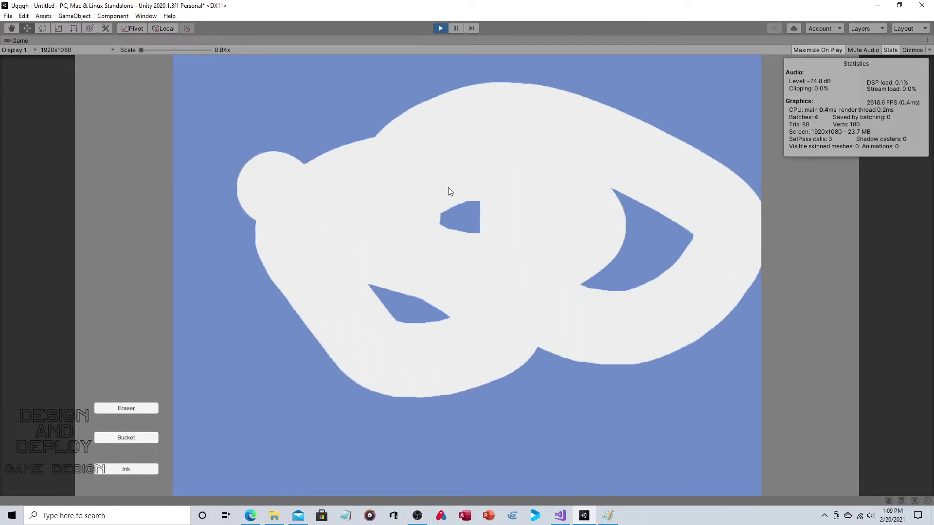
{"action": "left_click", "coordinate": [440, 28]}
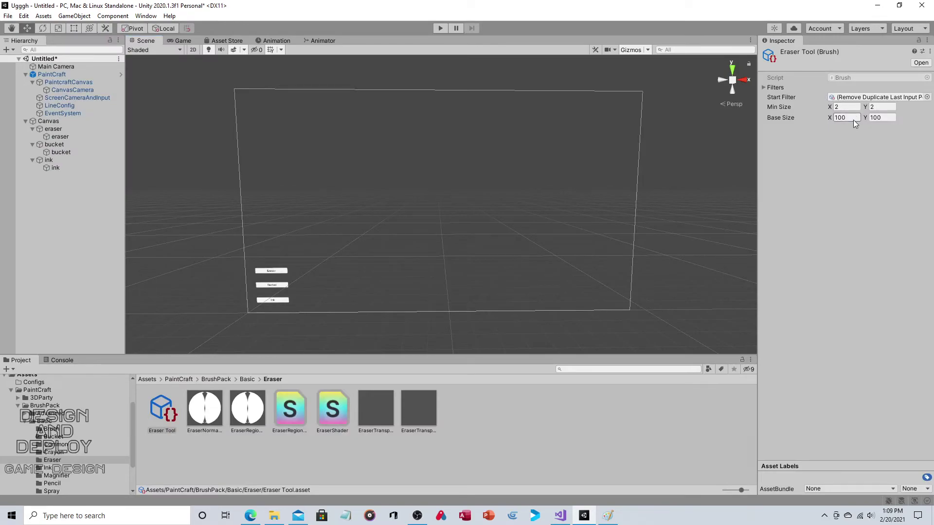
- Set the Eraser Tool's Base Size X and Y to 50
{"action": "left_click", "coordinate": [853, 119]}
{"action": "type", "text": "50"}
{"action": "left_click", "coordinate": [880, 117]}
{"action": "type", "text": "50"}
- Retest the smaller eraser and the brush buttons in Play mode, then stop
{"action": "left_click", "coordinate": [440, 28]}
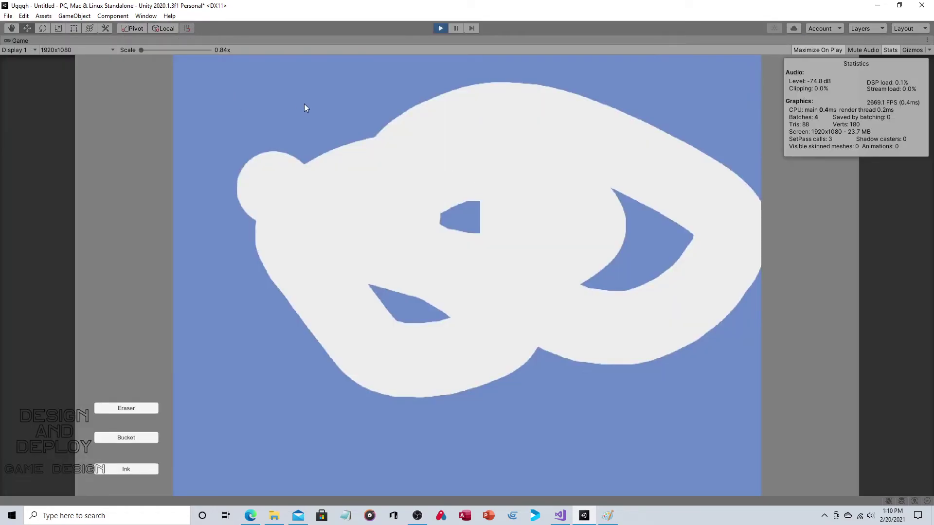
{"action": "left_click", "coordinate": [127, 408]}
{"action": "mouse_move", "coordinate": [188, 378]}
{"action": "left_mouse_down"}
{"action": "mouse_move", "coordinate": [250, 425]}
{"action": "mouse_move", "coordinate": [418, 427]}
{"action": "left_mouse_up"}
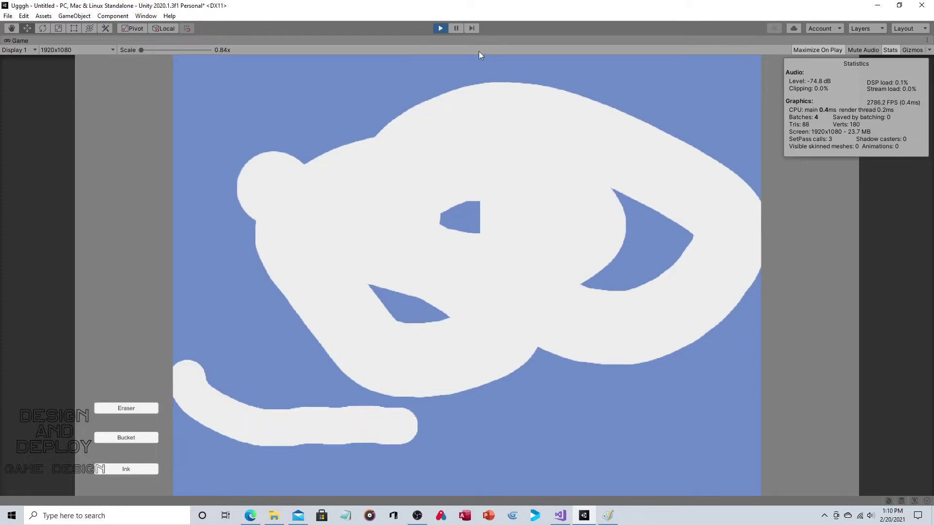
{"action": "left_click", "coordinate": [439, 28]}
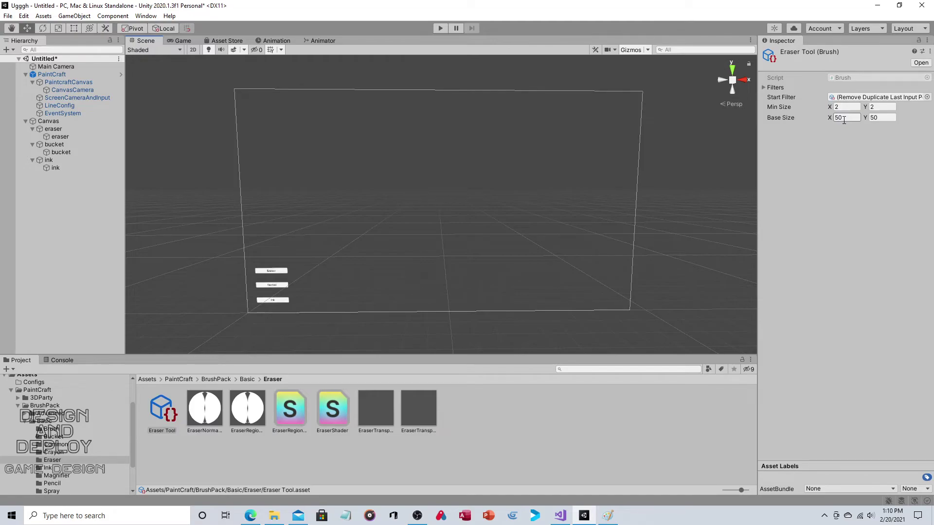
{"action": "left_click", "coordinate": [440, 29]}
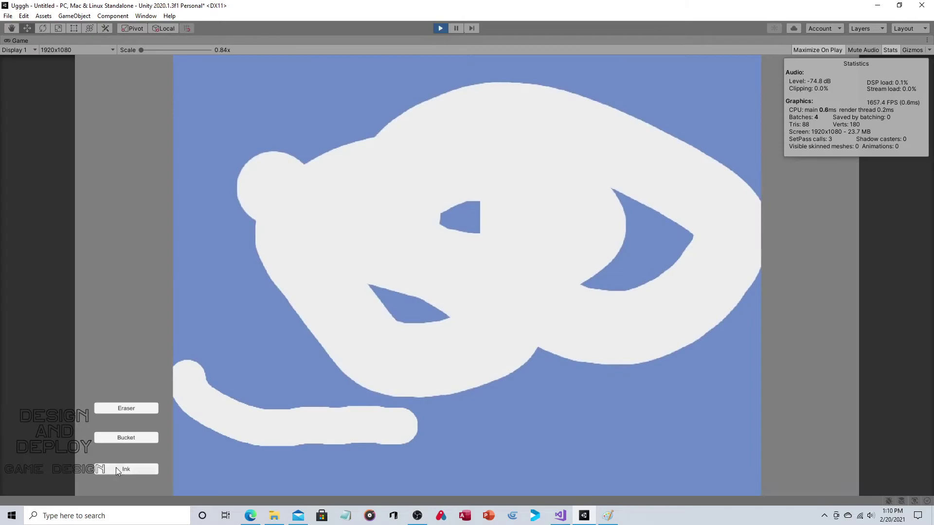
{"action": "left_click", "coordinate": [121, 439]}
{"action": "left_click", "coordinate": [441, 28]}
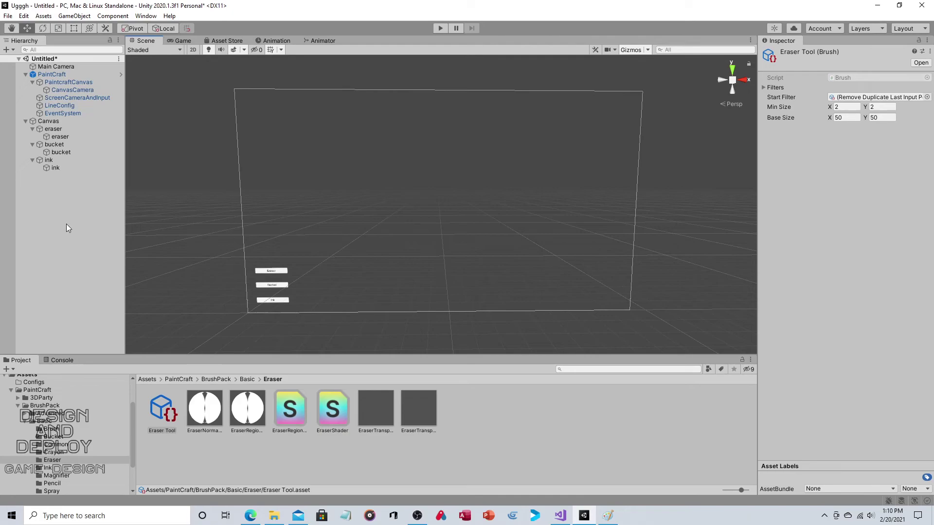